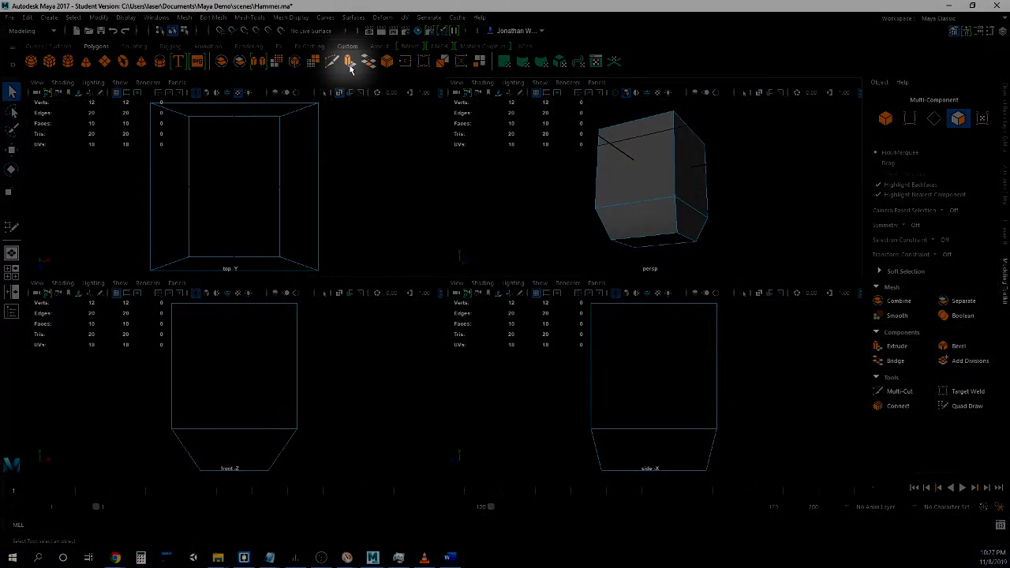
# Switch the hammer block from multi-component to object mode and select the whole block.
pyautogui.click(637, 198)
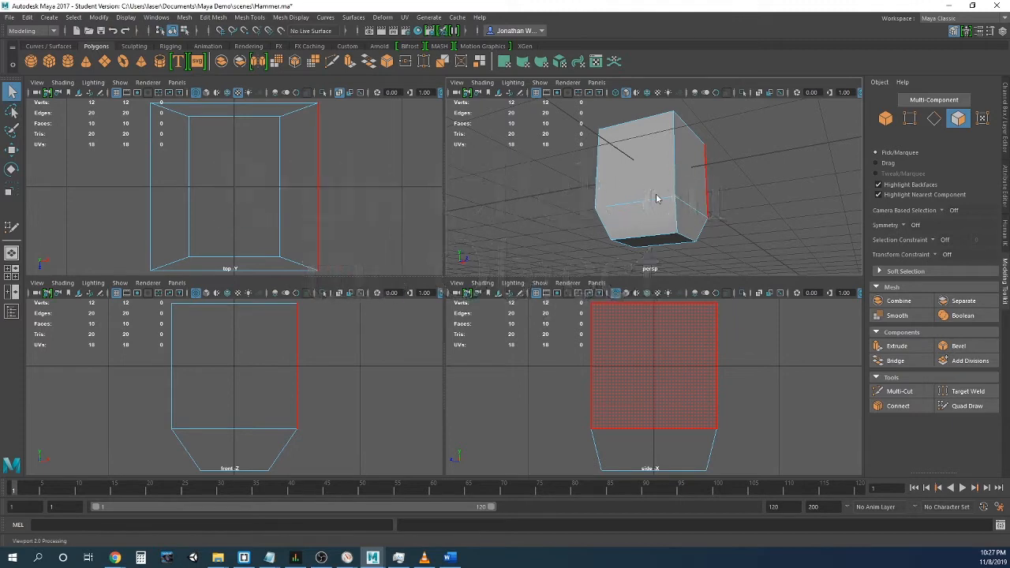
pyautogui.moveTo(656, 199); pyautogui.dragTo(706, 182, button='right')
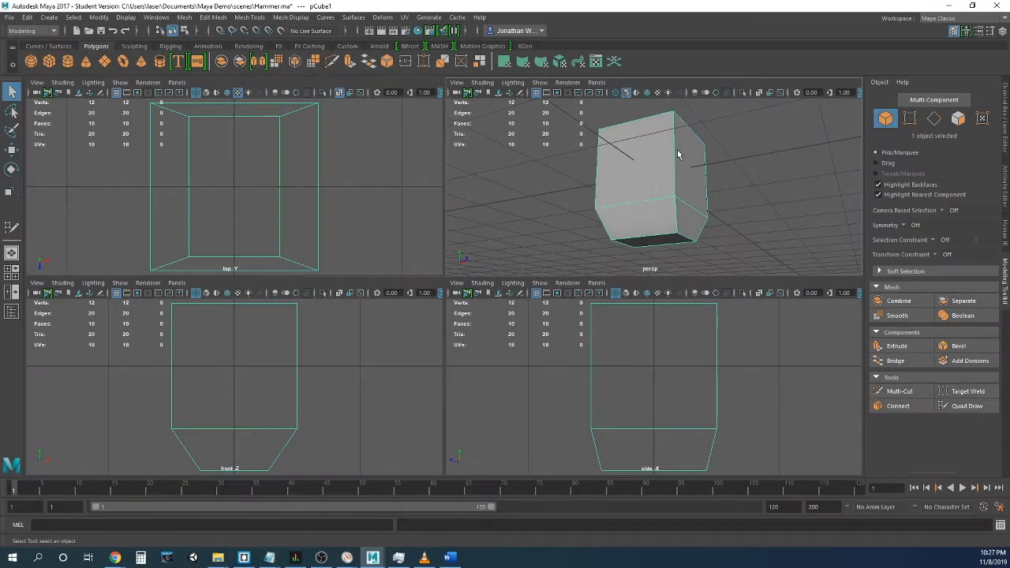
pyautogui.click(556, 169)
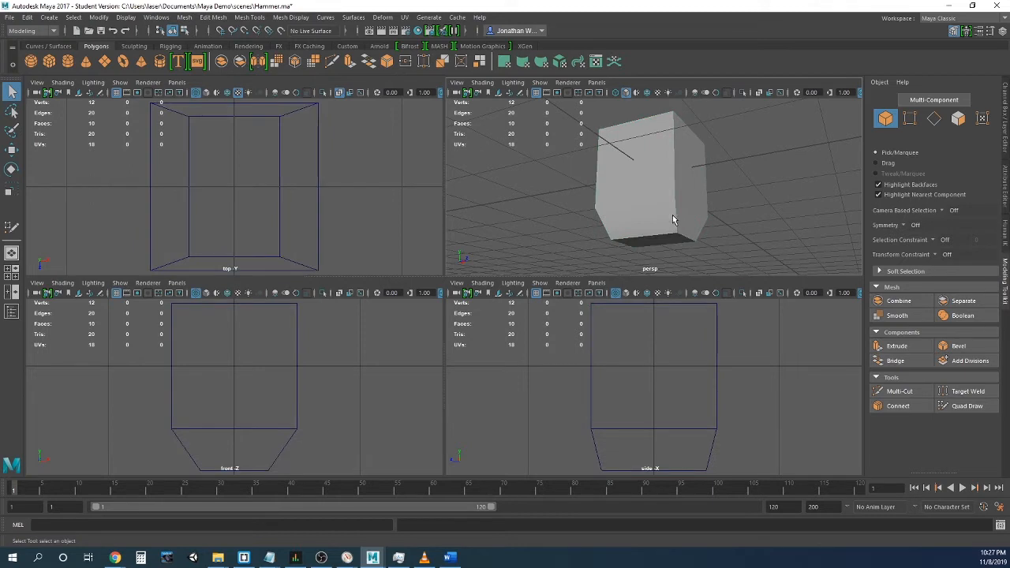
pyautogui.click(641, 183)
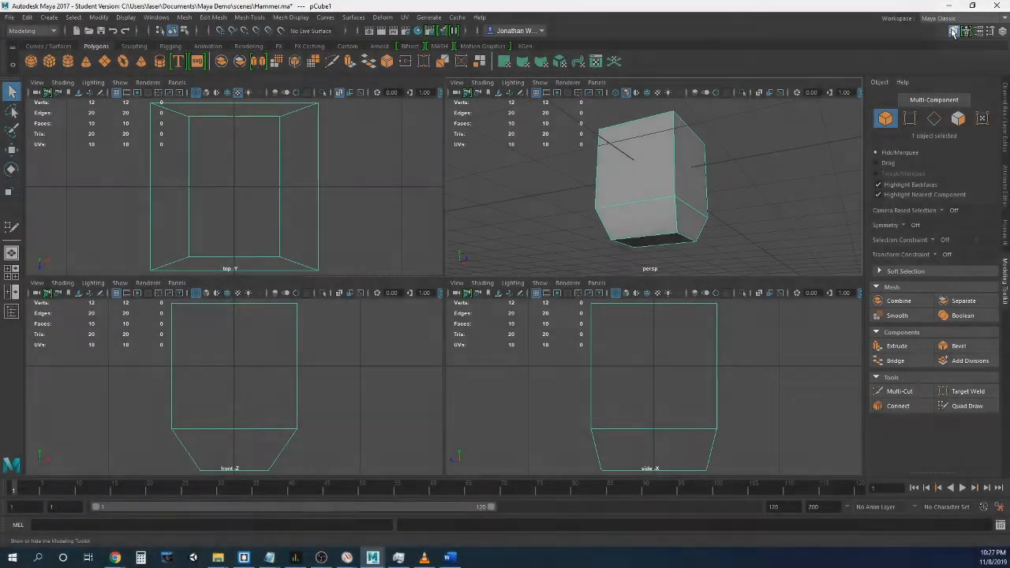
# Look through the Human IK, attribute and Select Tool settings for the block, ending with the Modeling Toolkit shown again.
pyautogui.click(967, 32)
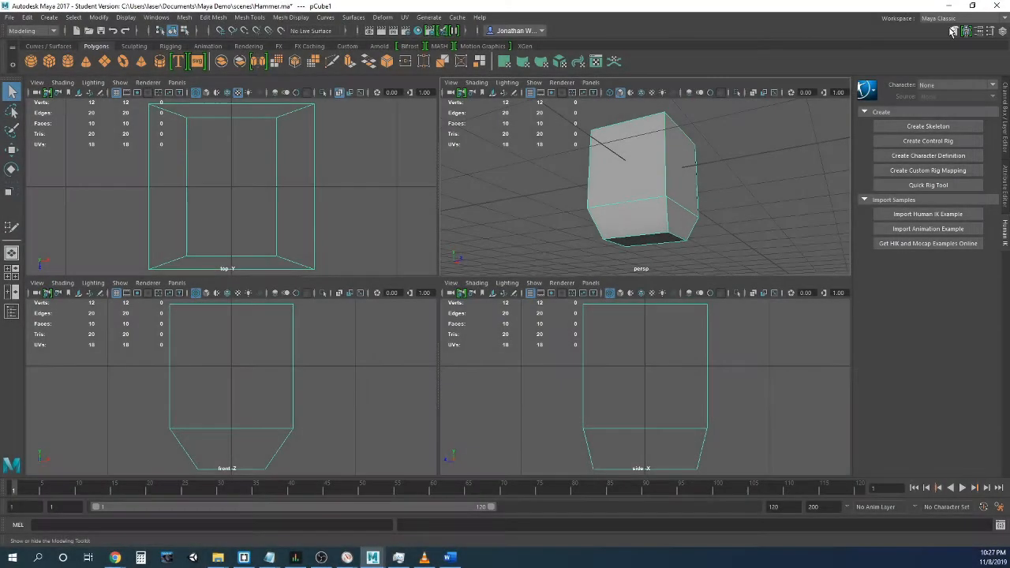
pyautogui.click(953, 32)
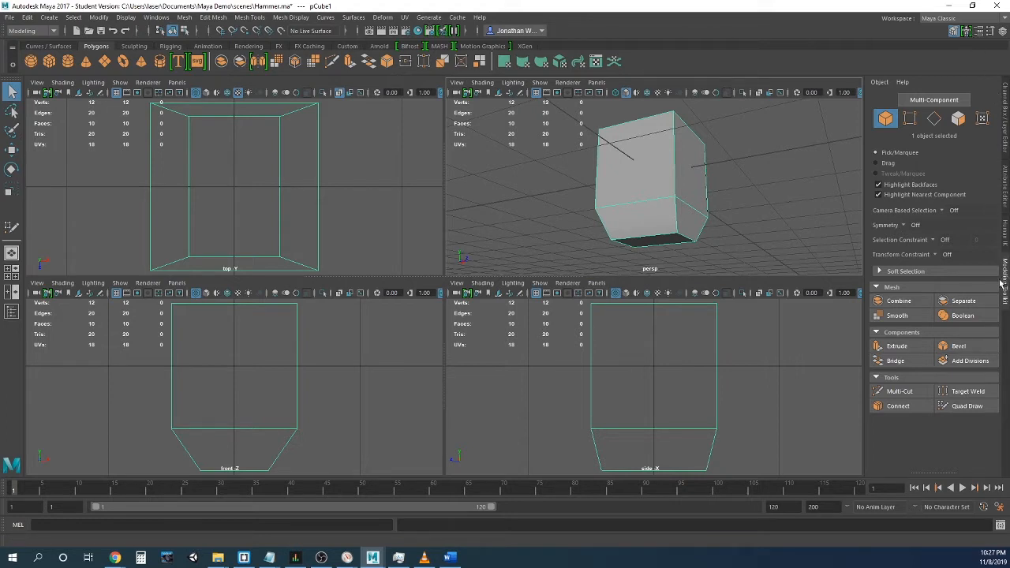
pyautogui.click(979, 31)
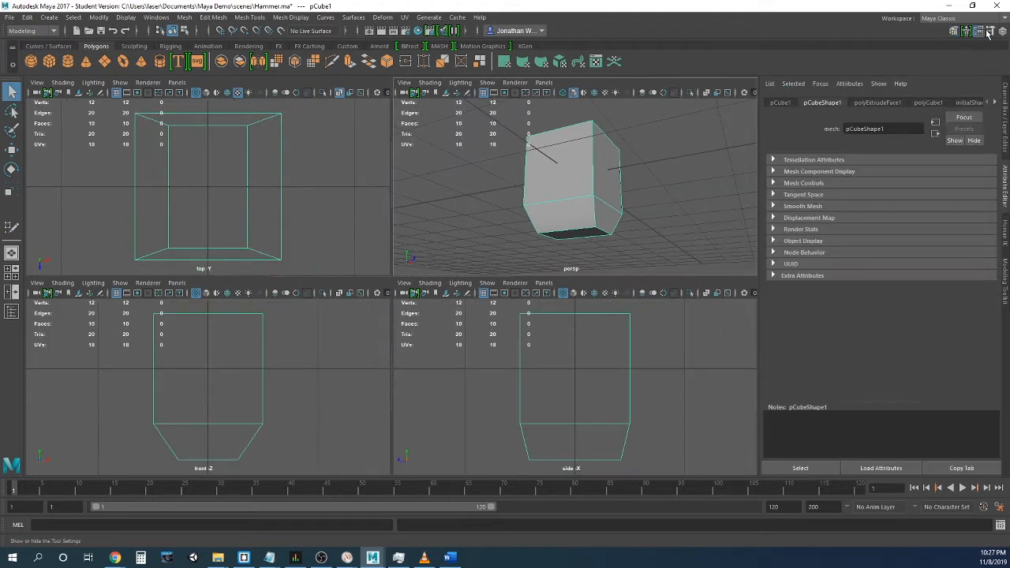
pyautogui.click(989, 31)
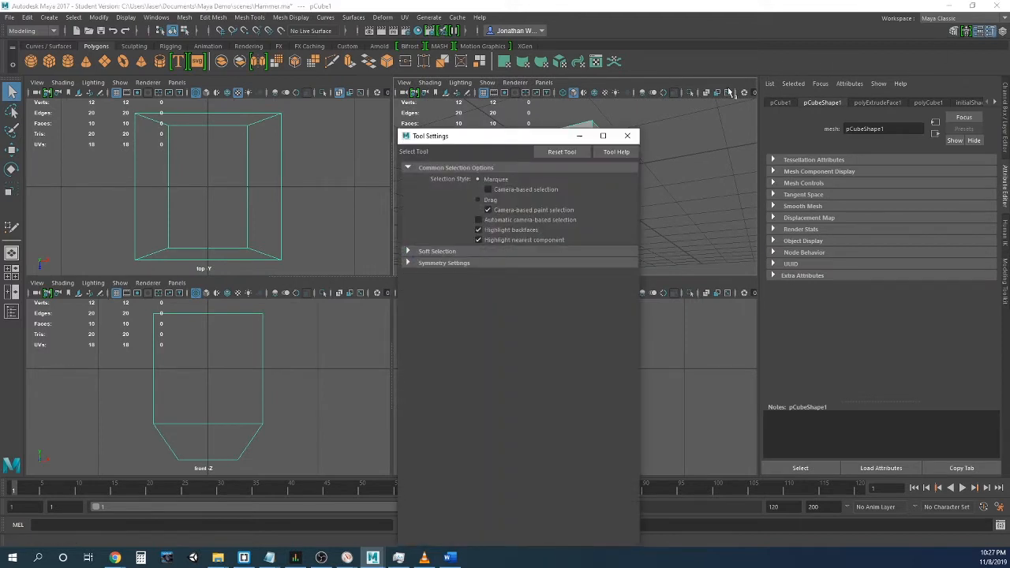
pyautogui.click(628, 137)
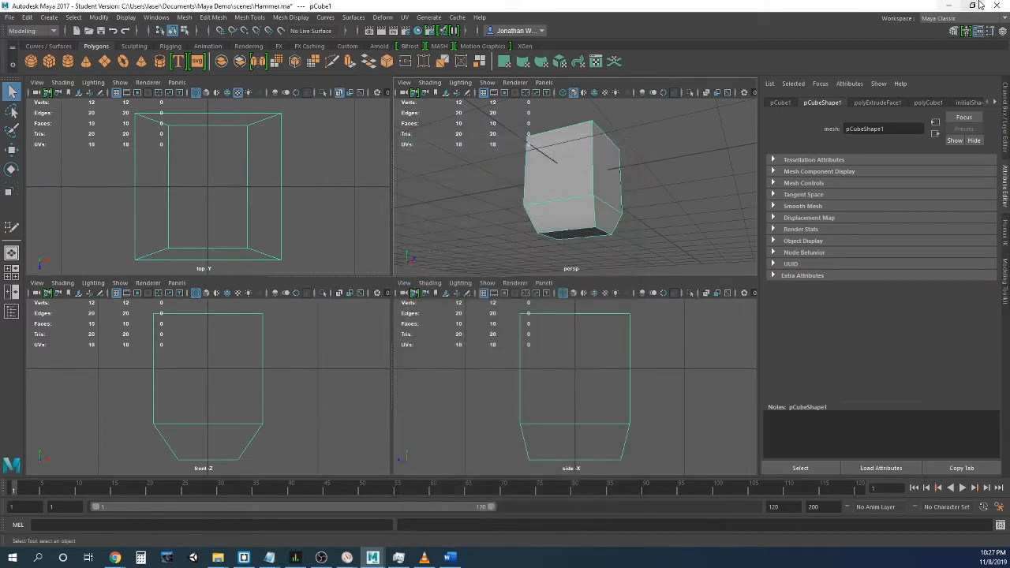
pyautogui.click(953, 32)
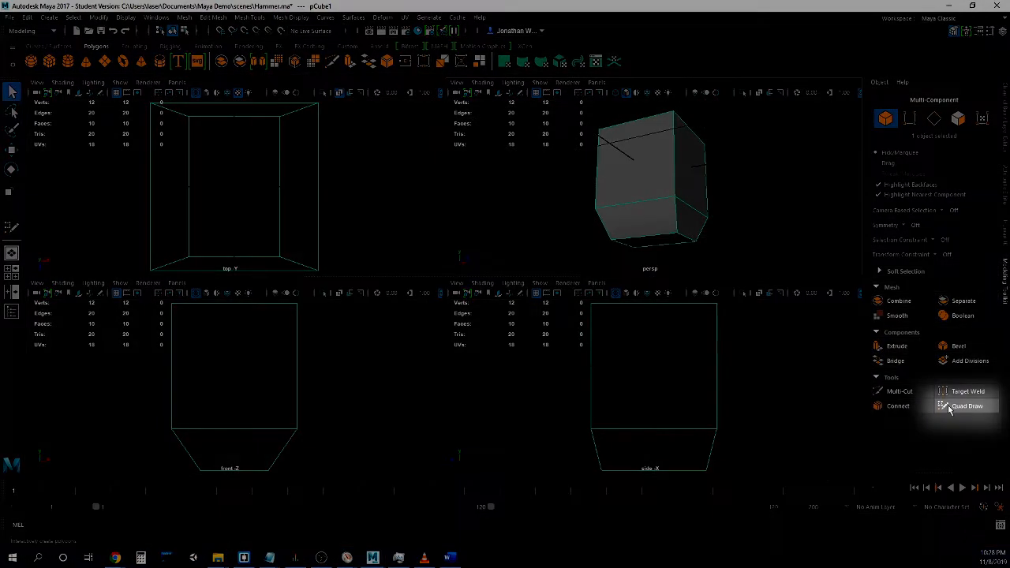
# Insert a vertical edge loop around the middle of the hammer block with Quad Draw and inspect it from several sides.
pyautogui.click(949, 407)
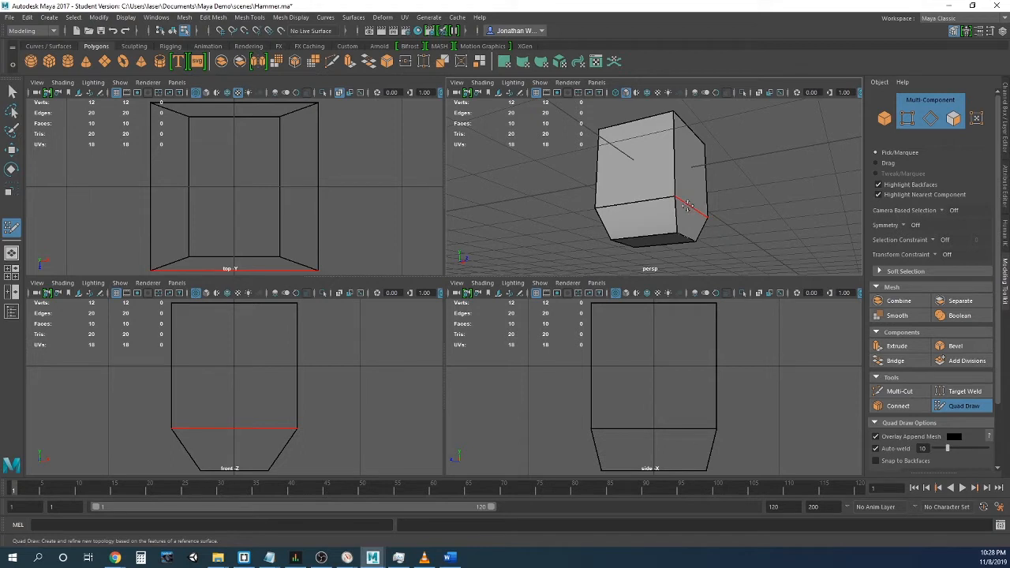
pyautogui.press('ctrl')
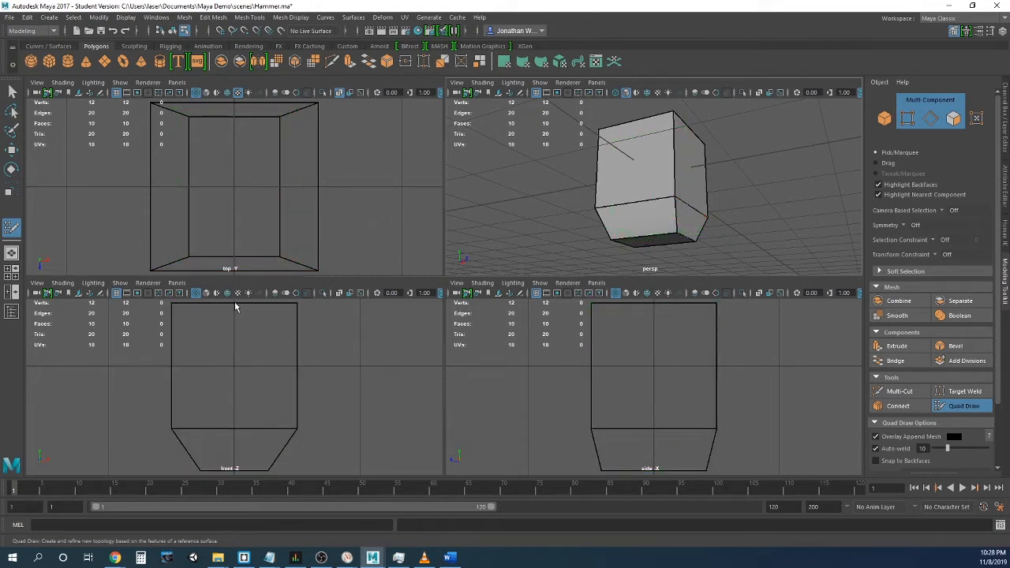
pyautogui.press('ctrl')
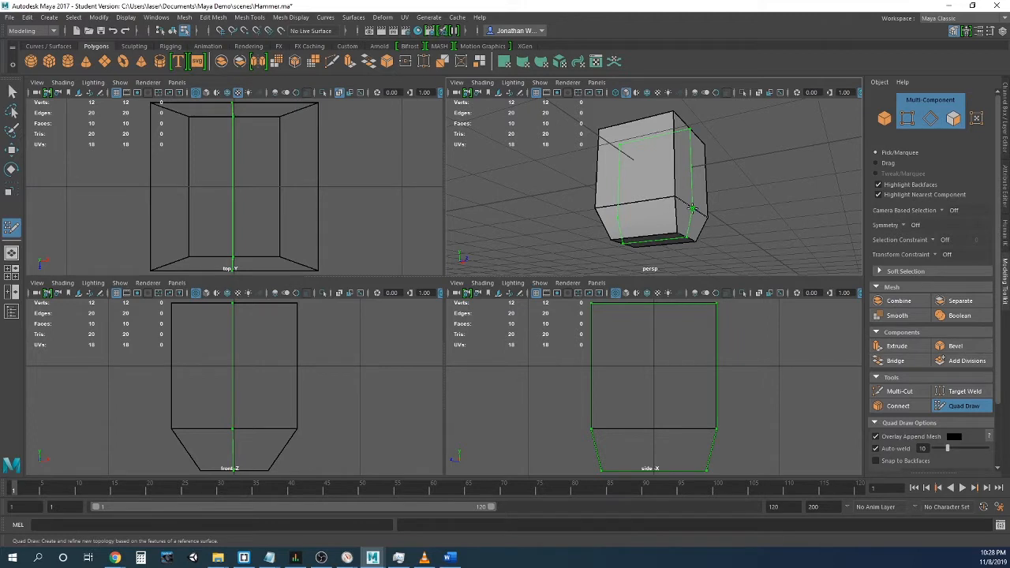
pyautogui.keyDown('ctrl'); pyautogui.click(692, 208); pyautogui.keyUp('ctrl')
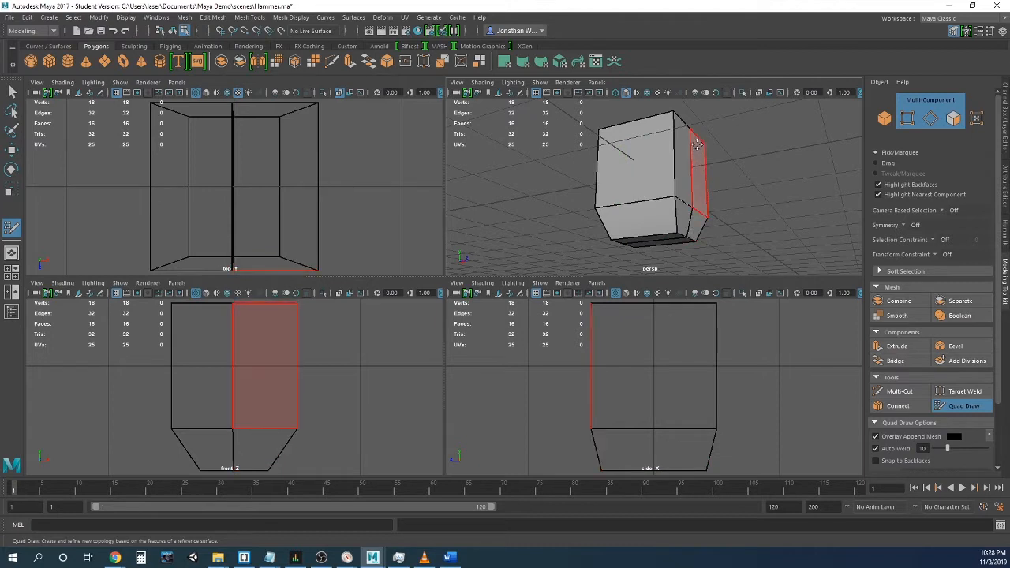
pyautogui.keyDown('alt'); pyautogui.moveTo(675, 260); pyautogui.dragTo(749, 262); pyautogui.keyUp('alt')
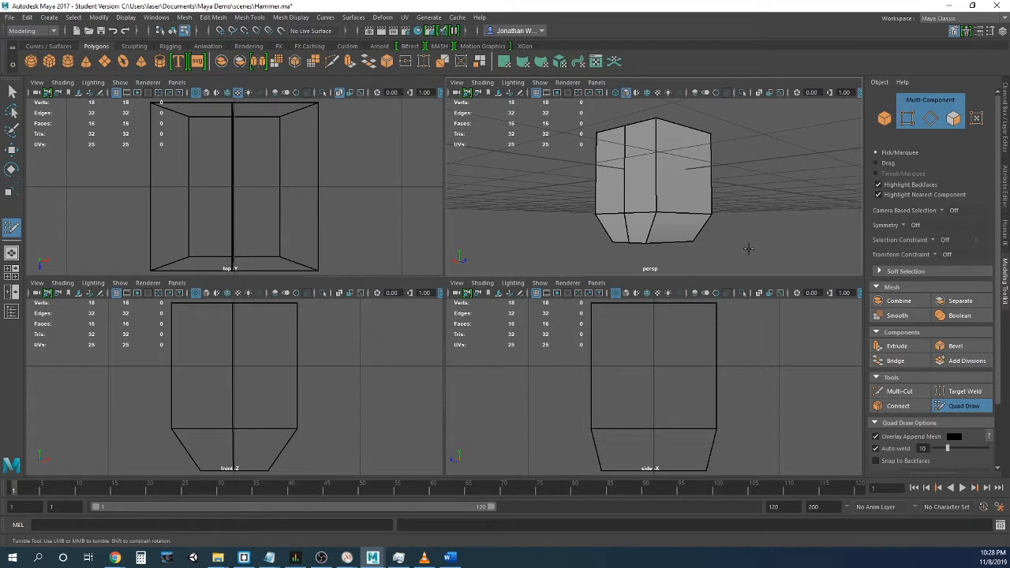
pyautogui.keyDown('alt'); pyautogui.moveTo(716, 232); pyautogui.dragTo(681, 236); pyautogui.keyUp('alt')
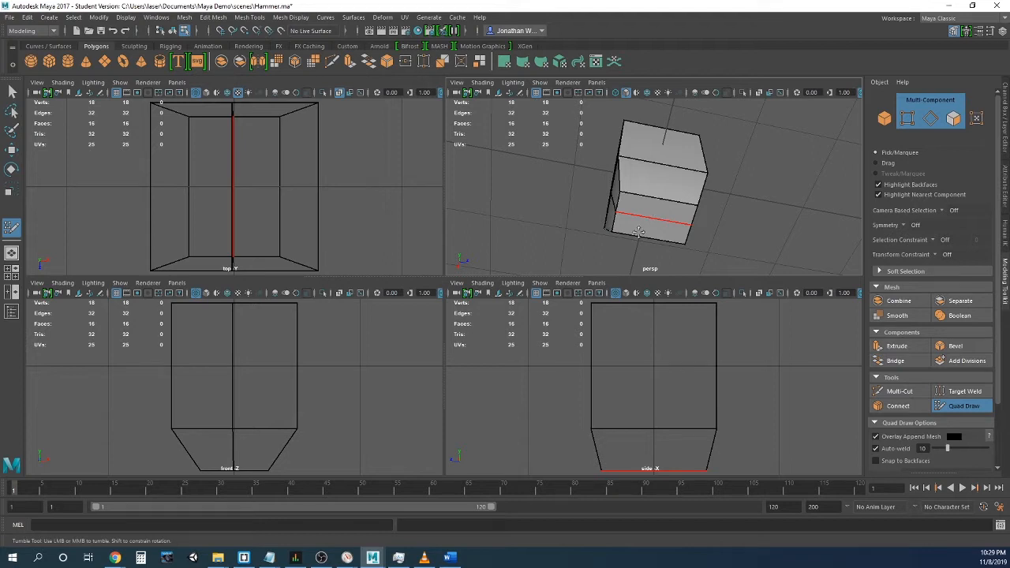
pyautogui.keyDown('alt'); pyautogui.moveTo(638, 231); pyautogui.dragTo(584, 246); pyautogui.keyUp('alt')
pyautogui.keyDown('alt'); pyautogui.moveTo(627, 173); pyautogui.dragTo(794, 156); pyautogui.keyUp('alt')
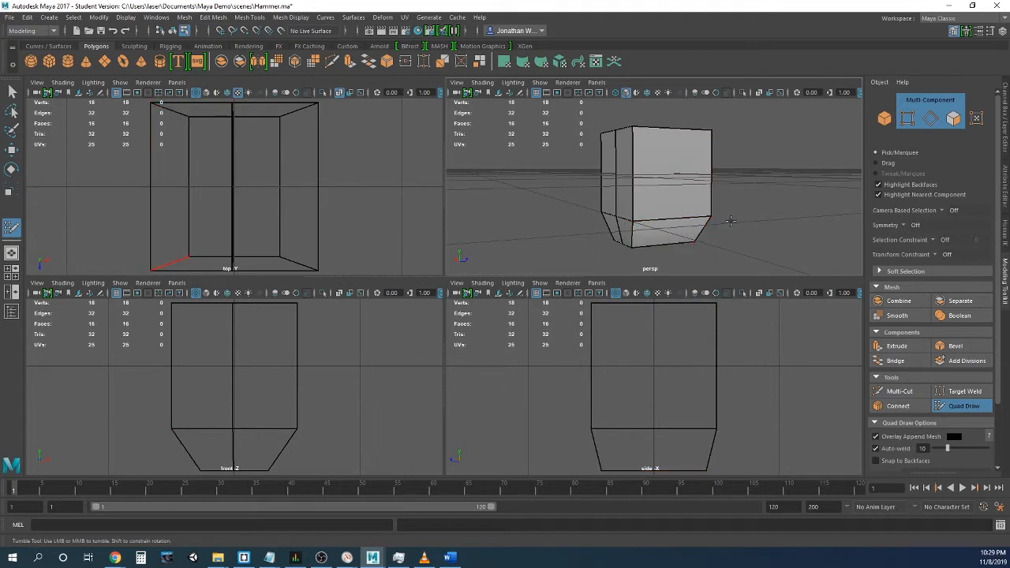
pyautogui.moveTo(734, 220)
pyautogui.keyDown('alt'); pyautogui.mouseDown()
pyautogui.moveTo(682, 208)
pyautogui.moveTo(669, 217)
pyautogui.mouseUp(); pyautogui.keyUp('alt')
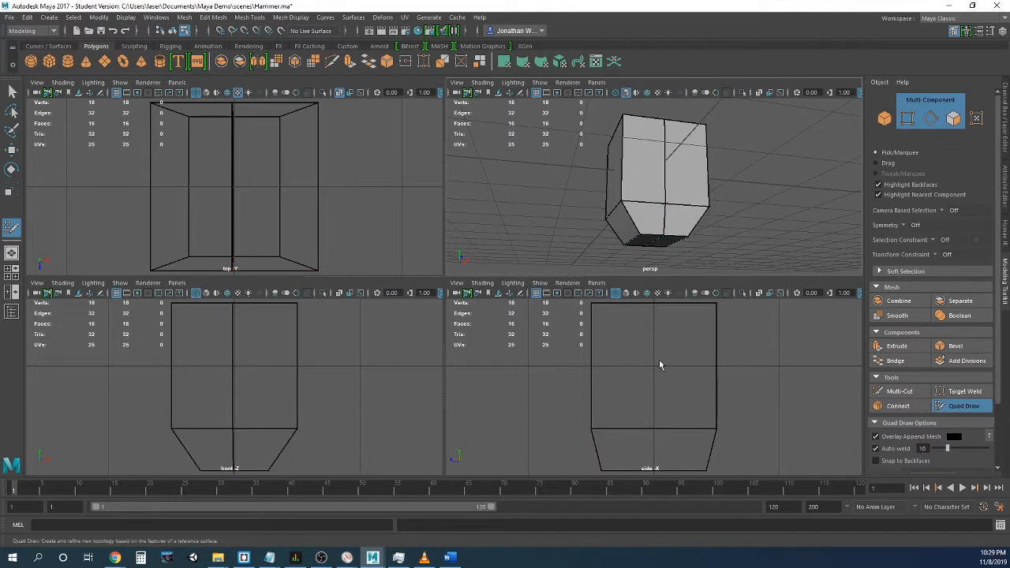
# Switch to vertex selection and marquee-select the two vertices at the top end of the middle edge loop in the front view.
pyautogui.scroll(2, 230, 342)
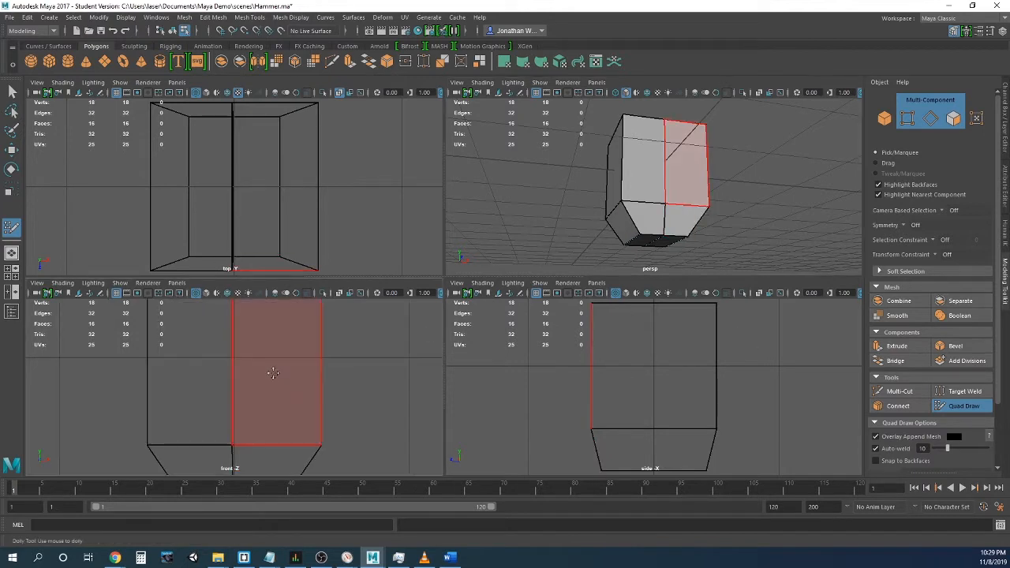
pyautogui.keyDown('alt'); pyautogui.moveTo(271, 369); pyautogui.dragTo(296, 404, button='middle'); pyautogui.keyUp('alt')
pyautogui.scroll(1, 285, 395)
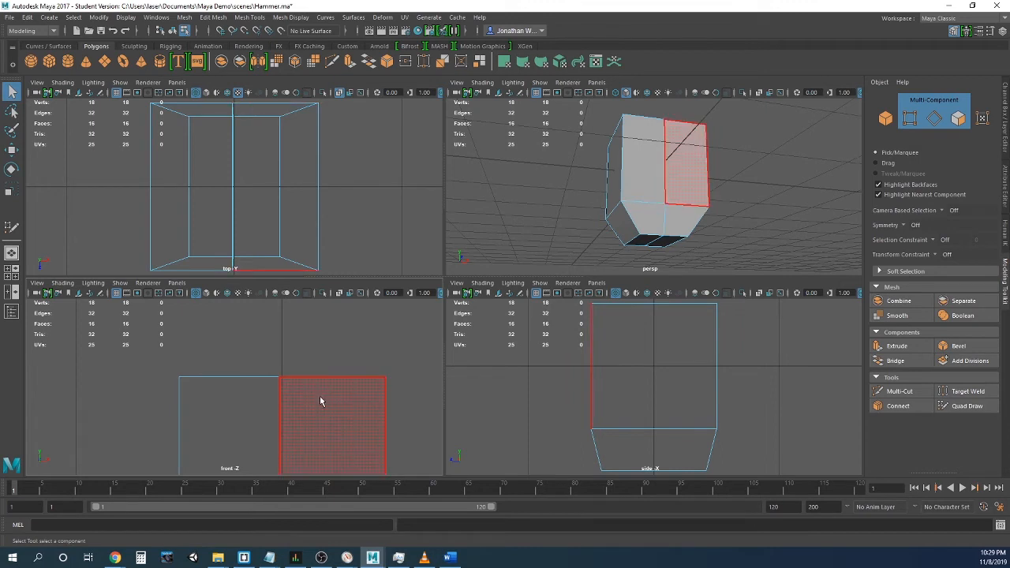
pyautogui.keyDown('alt'); pyautogui.moveTo(320, 395); pyautogui.dragTo(341, 375, button='middle'); pyautogui.keyUp('alt')
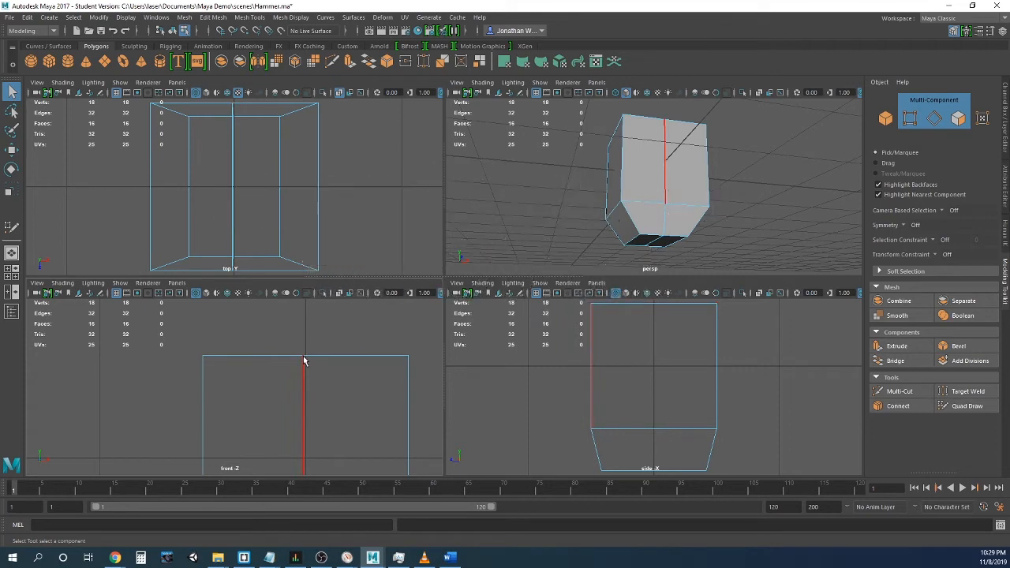
pyautogui.rightClick(304, 360)
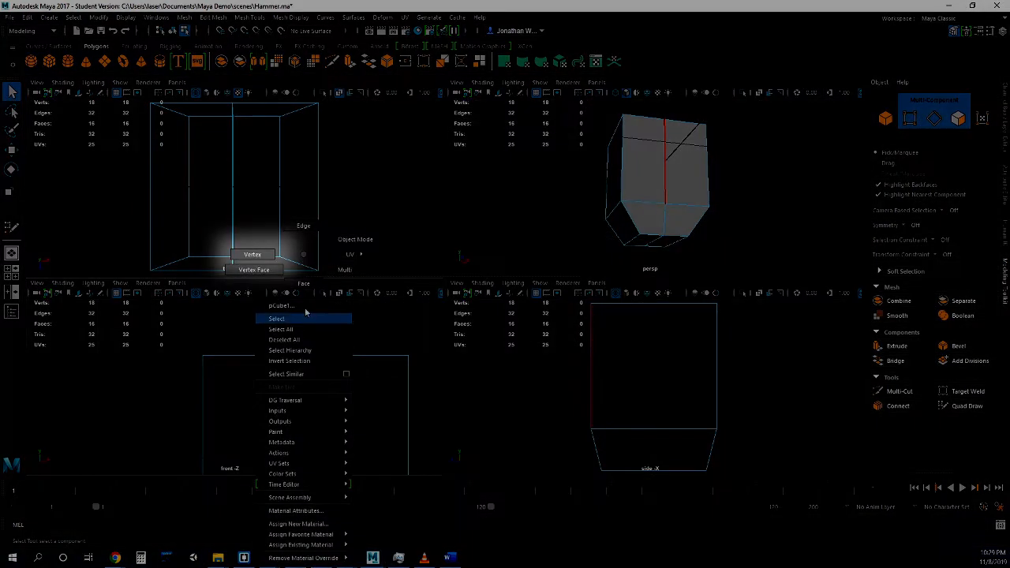
pyautogui.click(266, 257)
pyautogui.moveTo(291, 338); pyautogui.dragTo(323, 380)
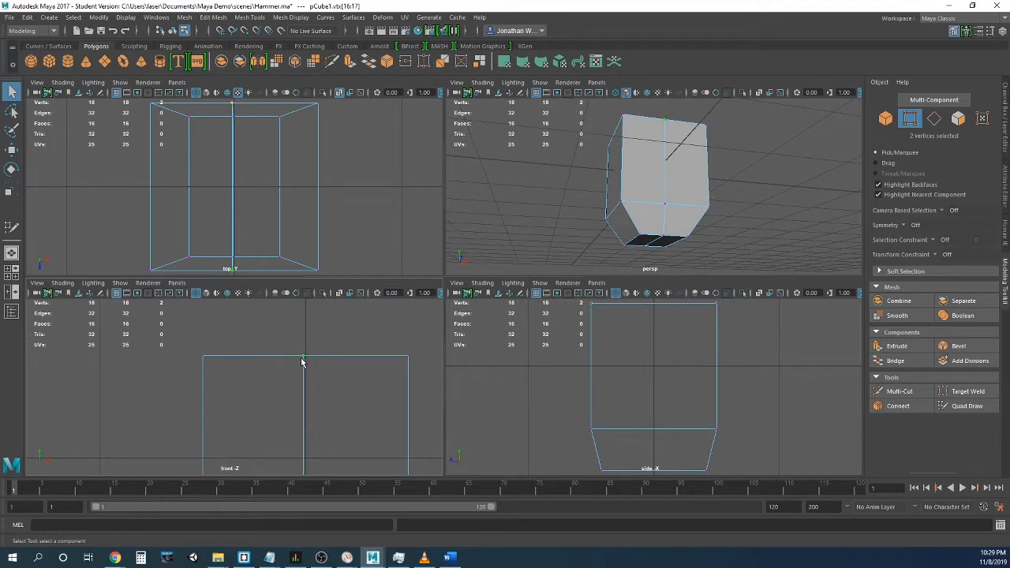
pyautogui.moveTo(281, 331); pyautogui.dragTo(317, 381)
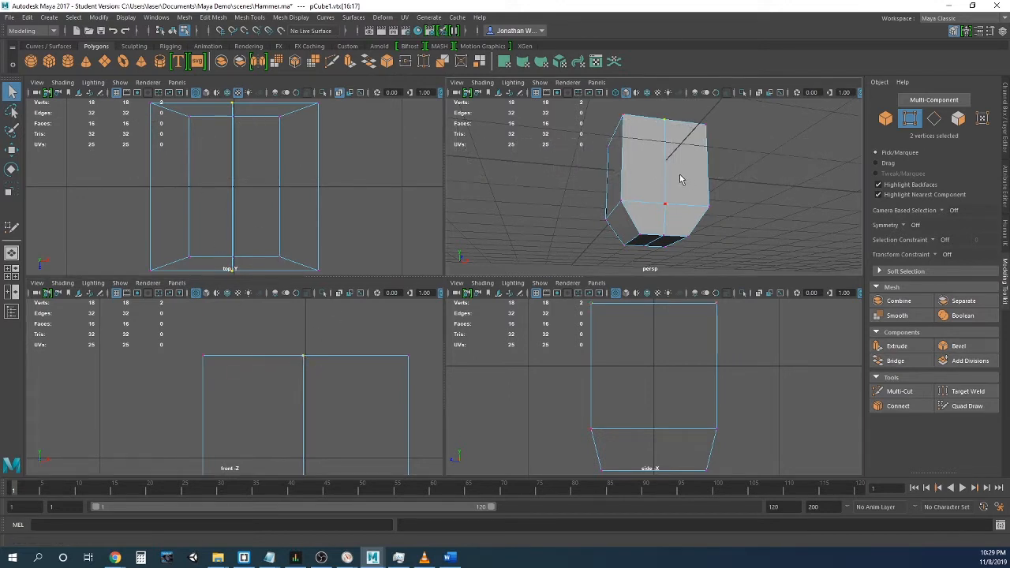
pyautogui.keyDown('alt'); pyautogui.moveTo(680, 179); pyautogui.dragTo(584, 226); pyautogui.keyUp('alt')
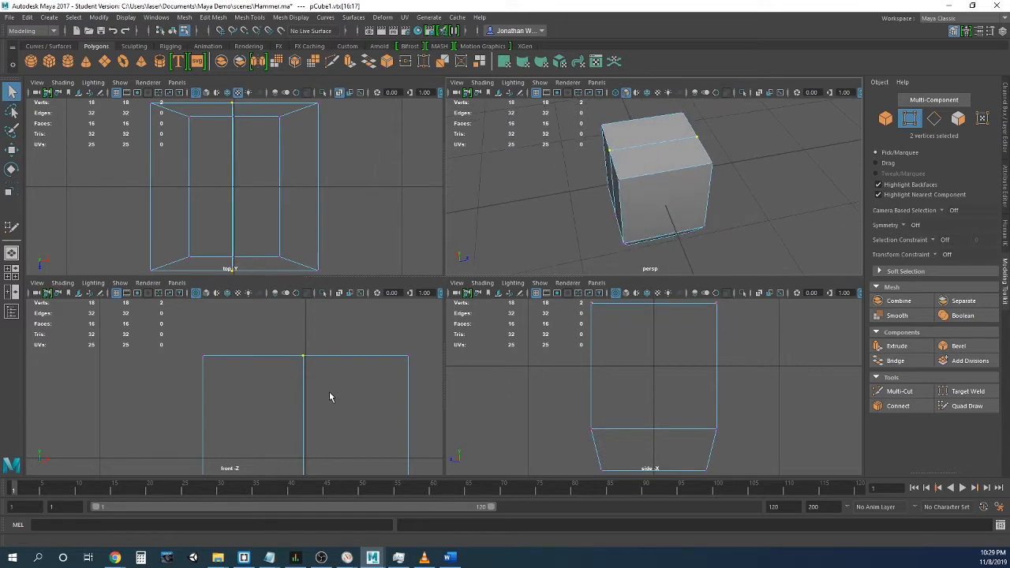
pyautogui.moveTo(297, 348); pyautogui.dragTo(319, 364)
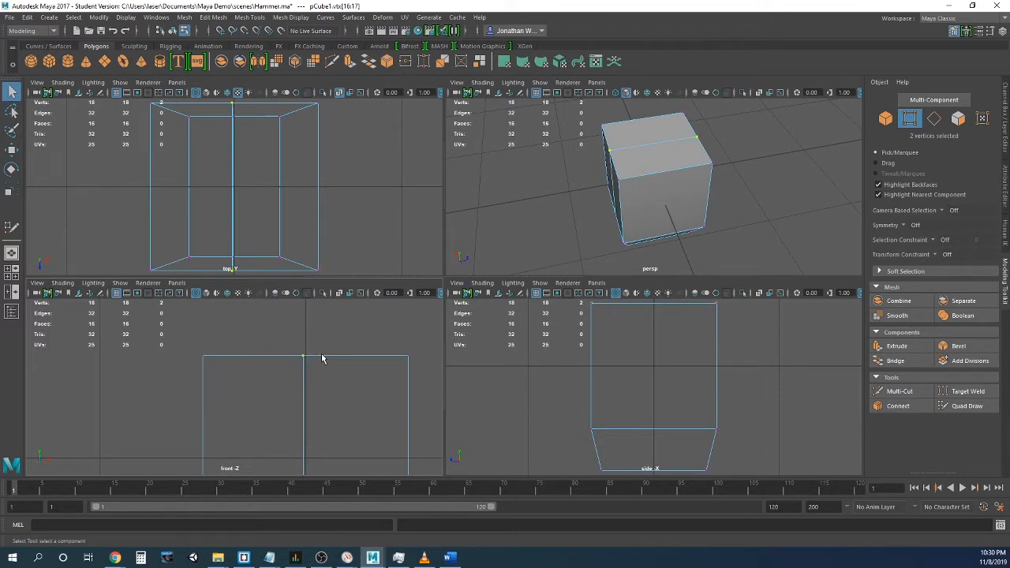
# Move the two selected top vertices along X with grid snapping so they sit on the centre line at X 0.00.
pyautogui.scroll(-6, 321, 359)
pyautogui.scroll(3, 214, 417)
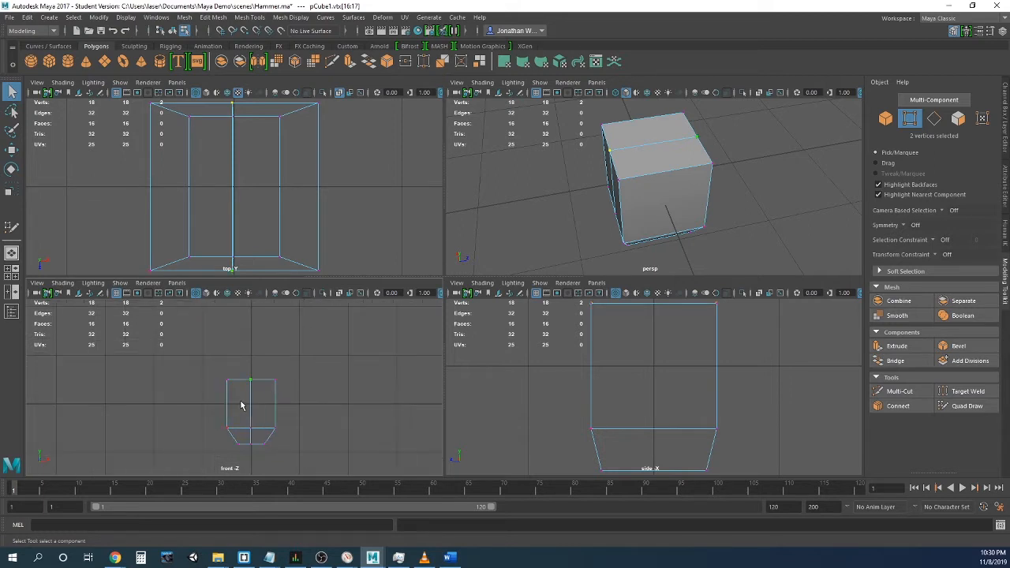
pyautogui.scroll(2, 242, 406)
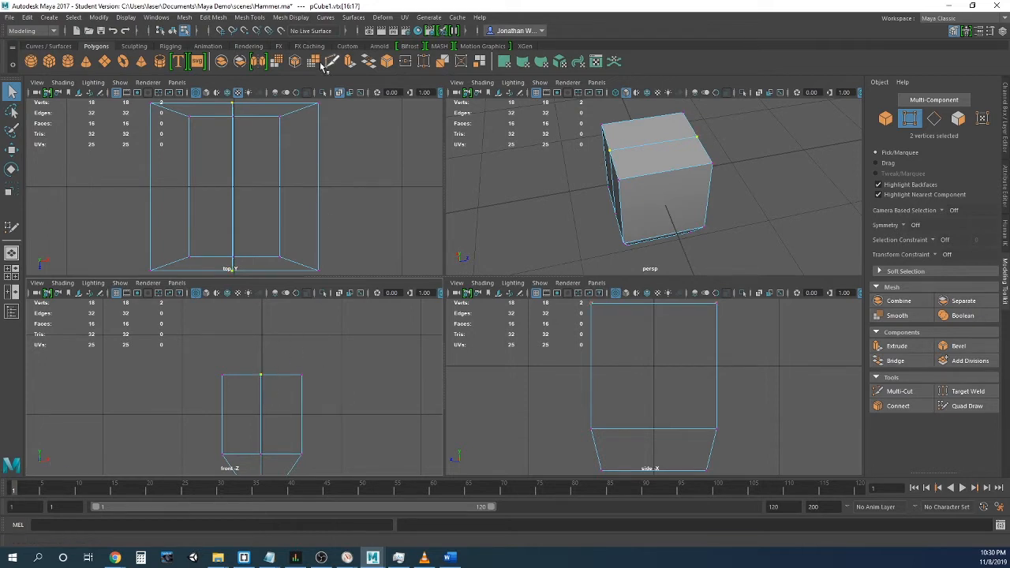
pyautogui.scroll(3, 257, 331)
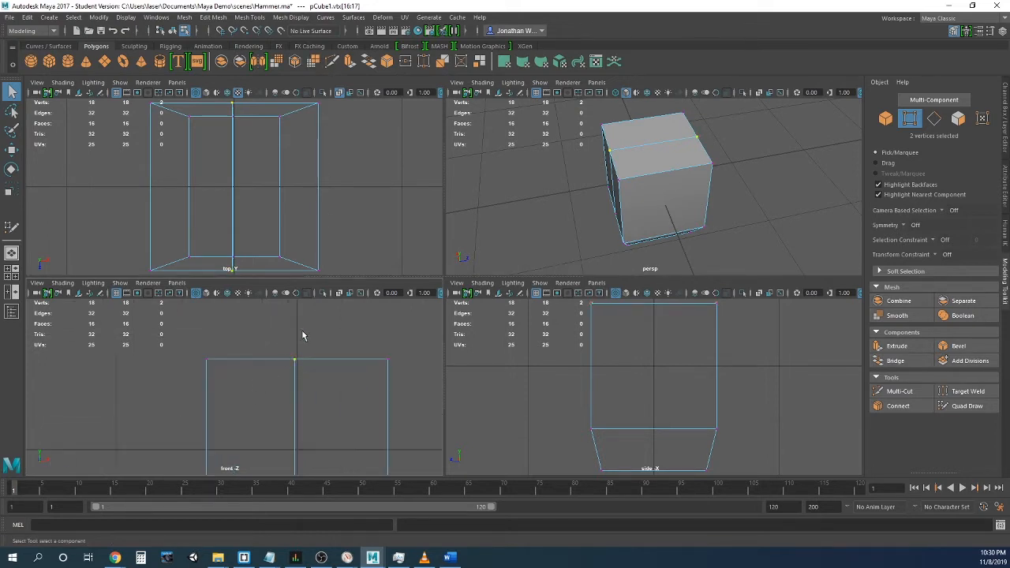
pyautogui.press('w')
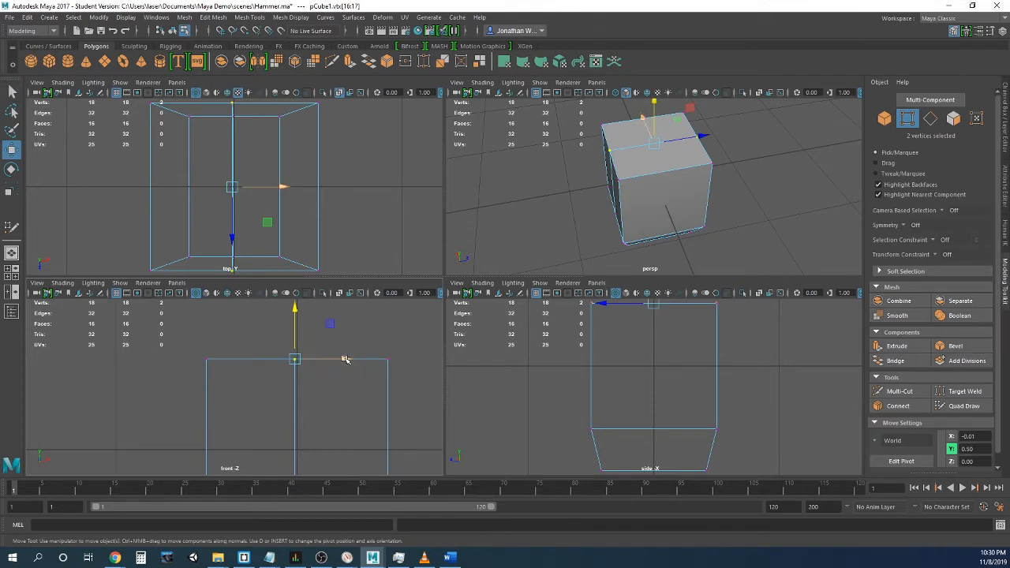
pyautogui.moveTo(345, 360)
pyautogui.mouseDown()
pyautogui.moveTo(379, 360)
pyautogui.moveTo(351, 359)
pyautogui.mouseUp()
pyautogui.moveTo(316, 360); pyautogui.dragTo(347, 360)
pyautogui.scroll(4, 326, 356)
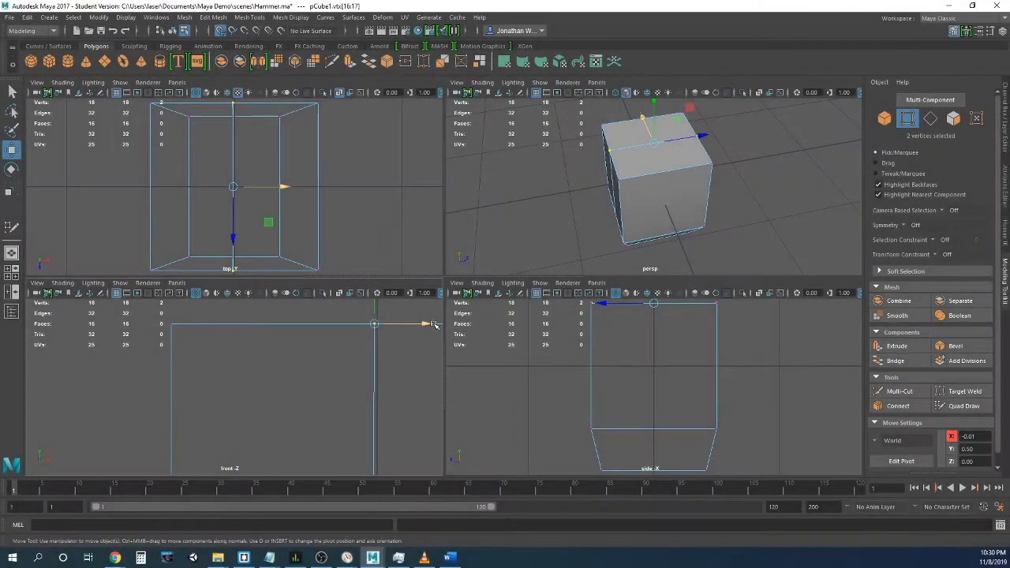
pyautogui.moveTo(432, 325); pyautogui.dragTo(433, 324)
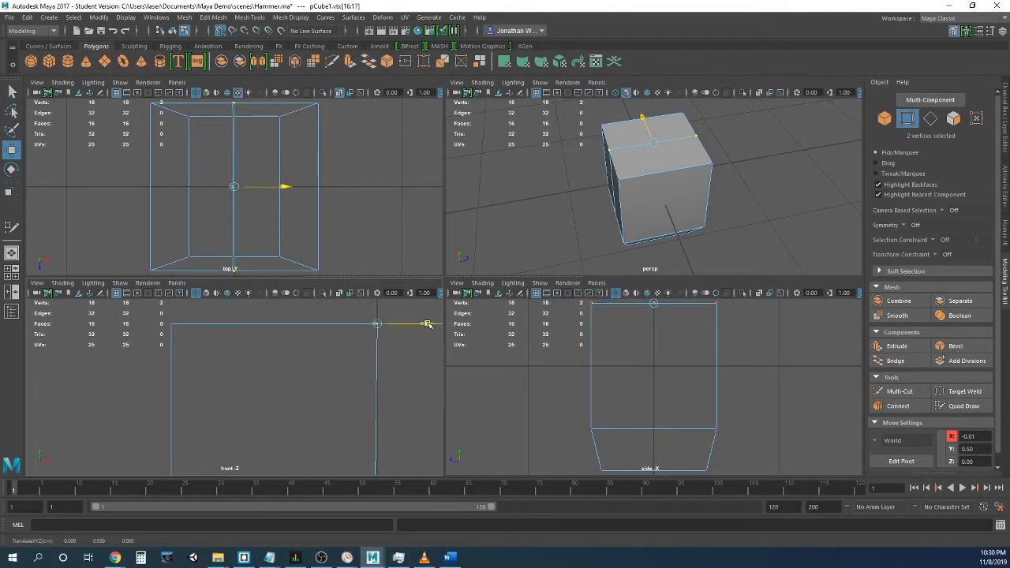
pyautogui.scroll(-3, 331, 316)
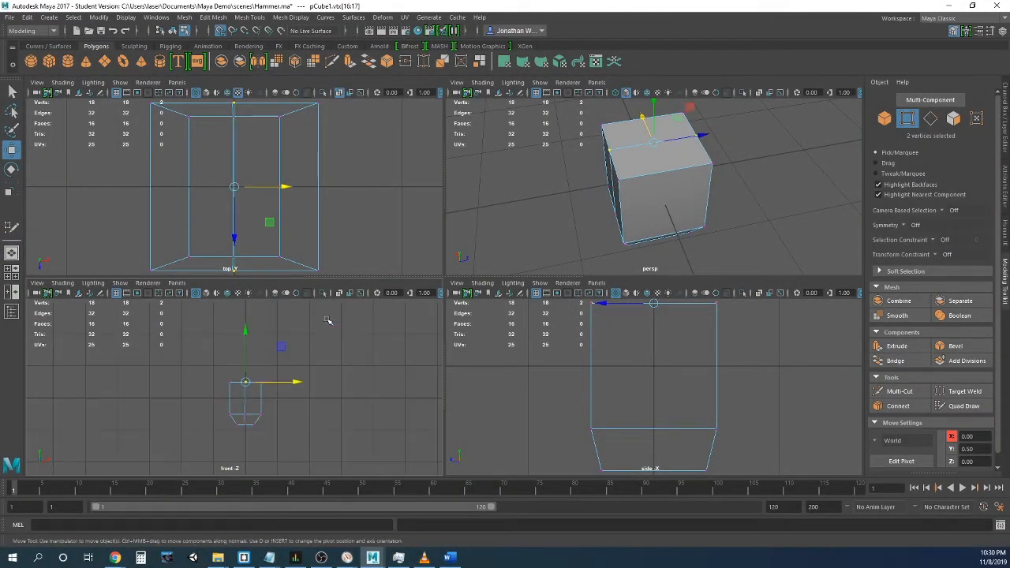
pyautogui.moveTo(299, 382); pyautogui.dragTo(250, 386)
pyautogui.keyDown('alt'); pyautogui.moveTo(240, 398); pyautogui.dragTo(300, 389, button='right'); pyautogui.keyUp('alt')
pyautogui.press('f')
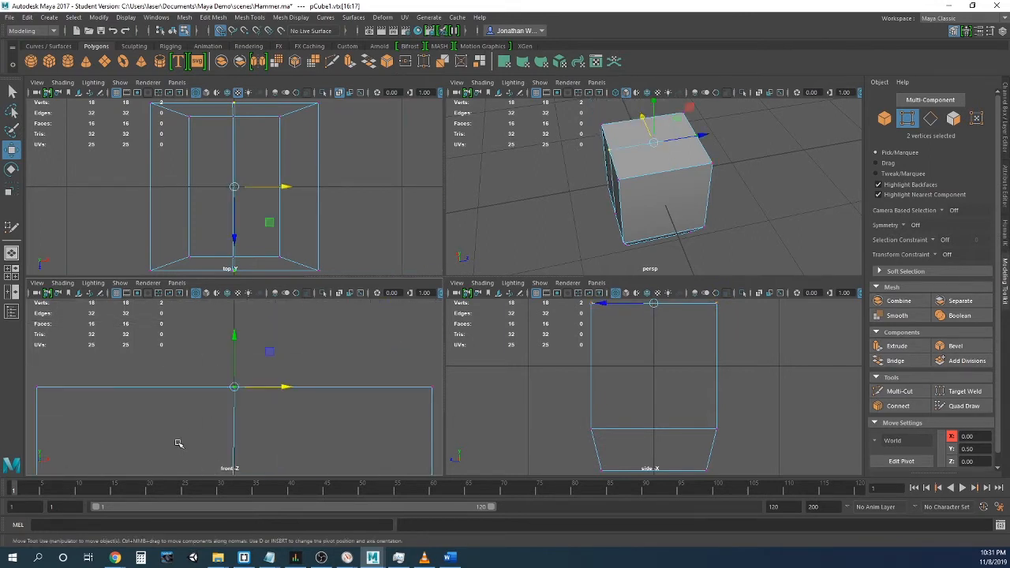
pyautogui.scroll(-5, 239, 391)
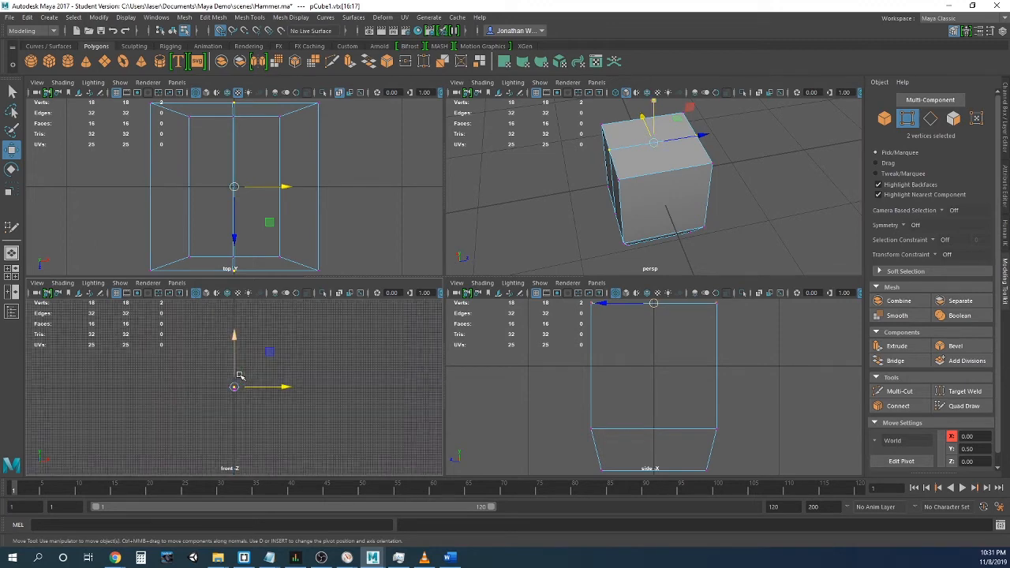
# Marquee-select all six vertices of the middle edge loop in the front view.
pyautogui.scroll(2, 242, 391)
pyautogui.scroll(2, 238, 420)
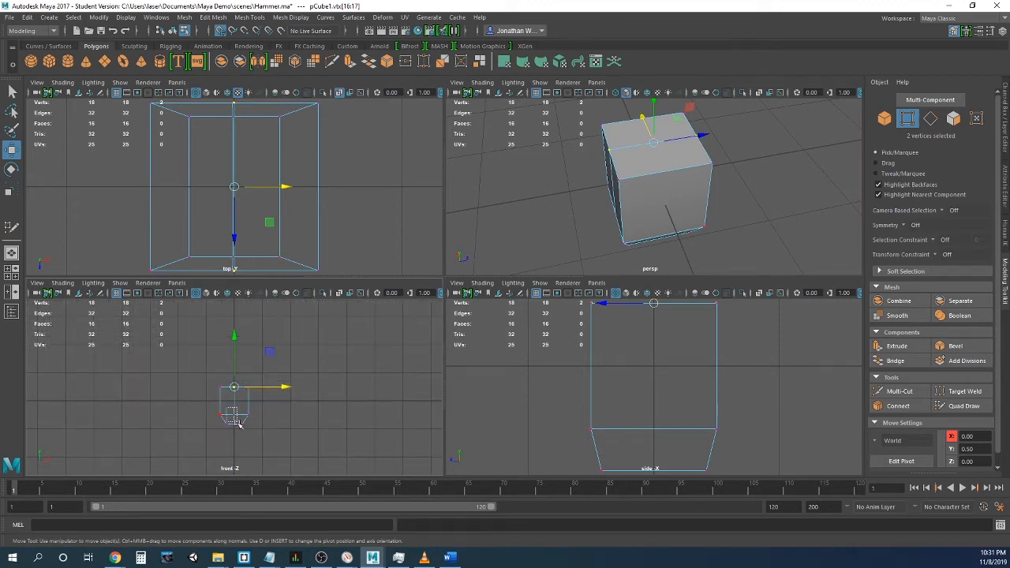
pyautogui.moveTo(236, 431)
pyautogui.mouseDown()
pyautogui.moveTo(290, 408)
pyautogui.moveTo(235, 423)
pyautogui.mouseUp()
pyautogui.click(234, 440)
pyautogui.scroll(5, 238, 427)
pyautogui.scroll(3, 239, 429)
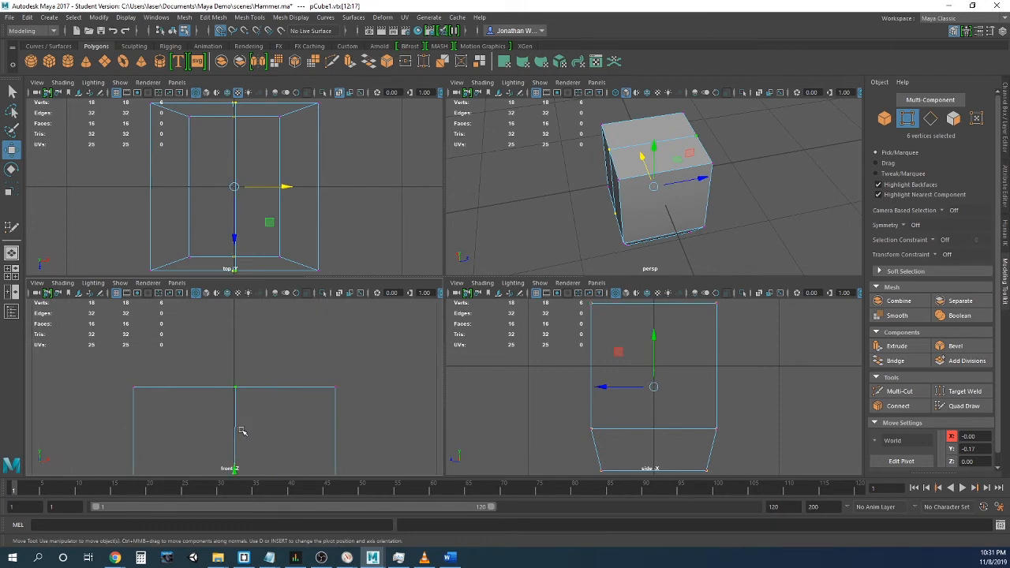
pyautogui.press('f')
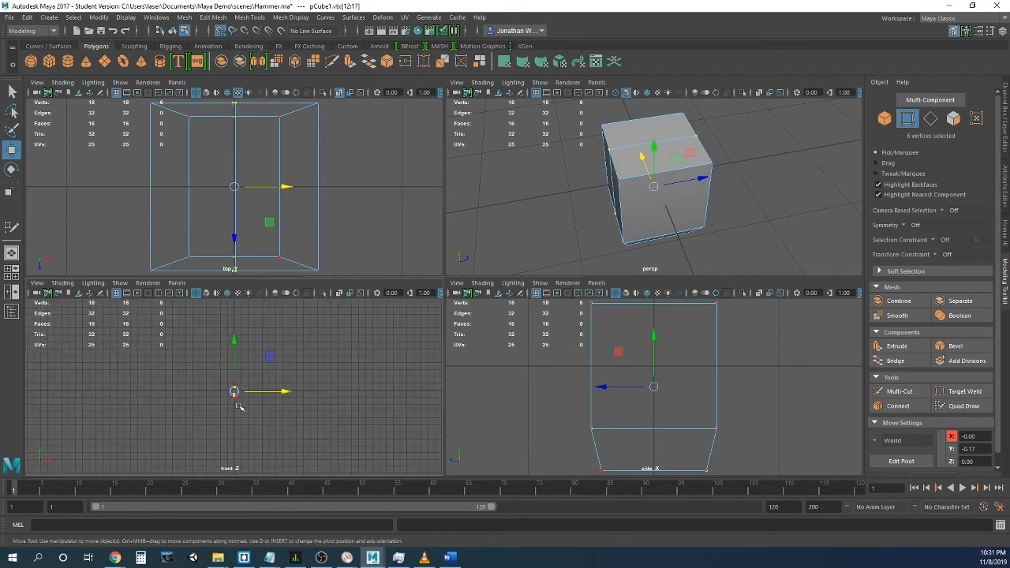
pyautogui.scroll(2, 273, 425)
pyautogui.keyDown('alt'); pyautogui.moveTo(274, 424); pyautogui.dragTo(228, 388, button='middle'); pyautogui.keyUp('alt')
pyautogui.scroll(5, 285, 389)
pyautogui.scroll(6, 316, 388)
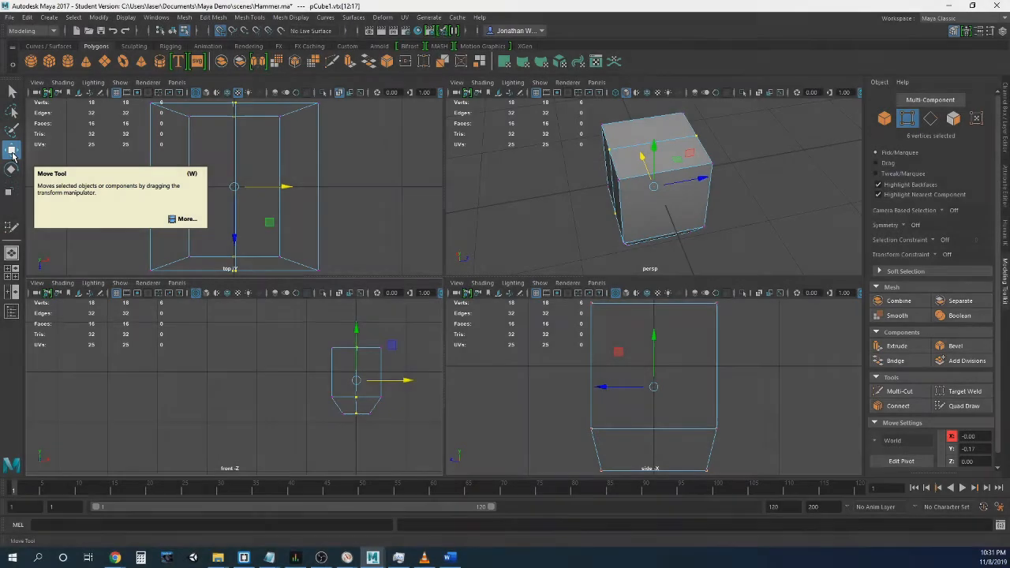
# Open the Move Tool settings as a floating window and turn off Retain component spacing in the Move Snap Settings.
pyautogui.doubleClick(13, 156)
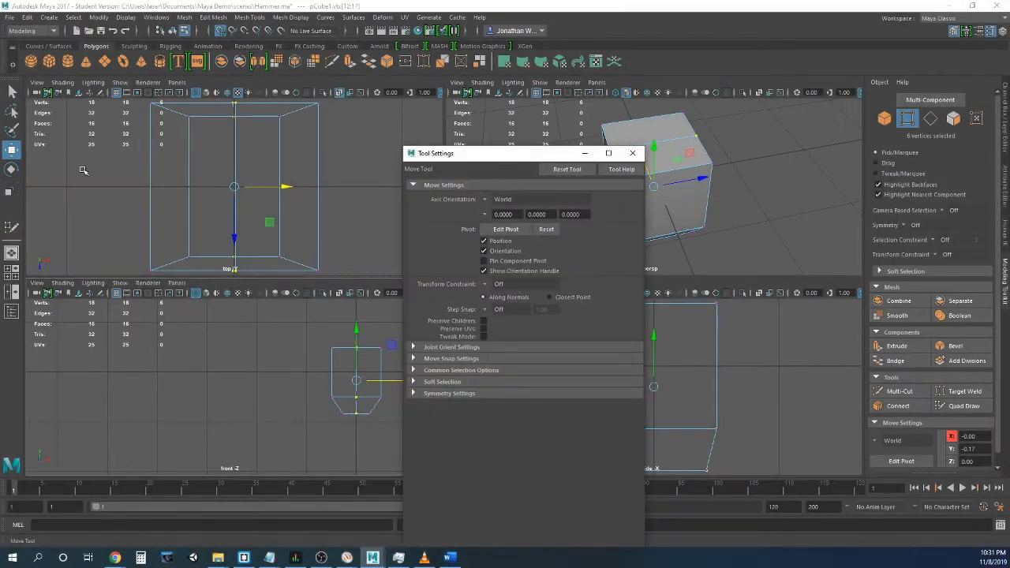
pyautogui.moveTo(464, 160); pyautogui.dragTo(412, 254)
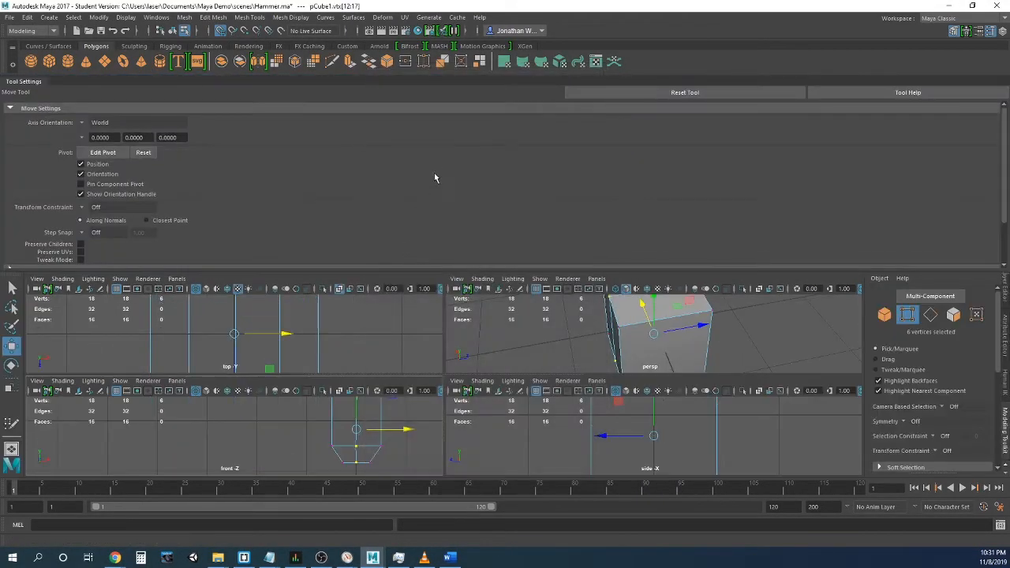
pyautogui.moveTo(59, 84); pyautogui.dragTo(459, 80)
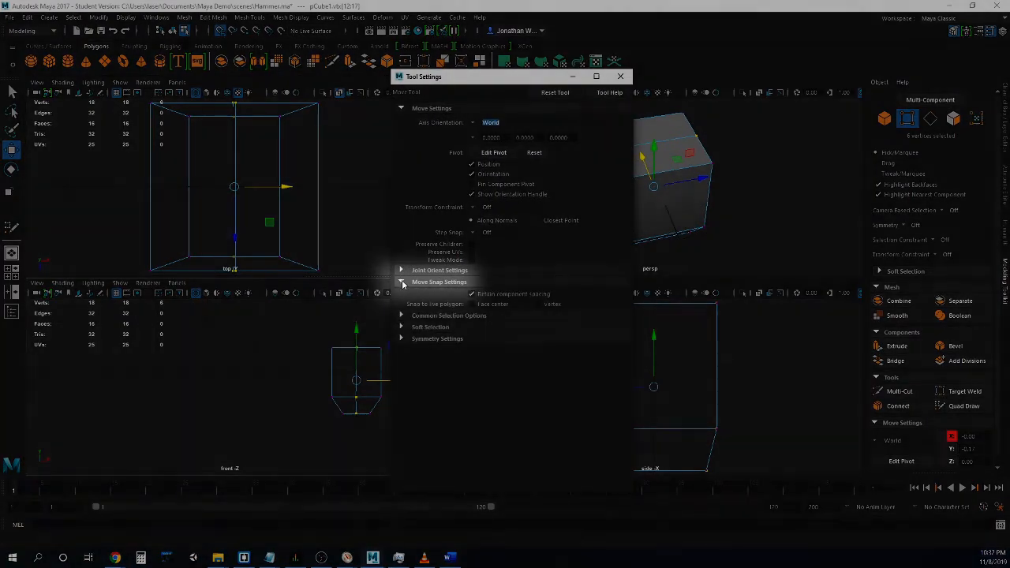
pyautogui.click(403, 282)
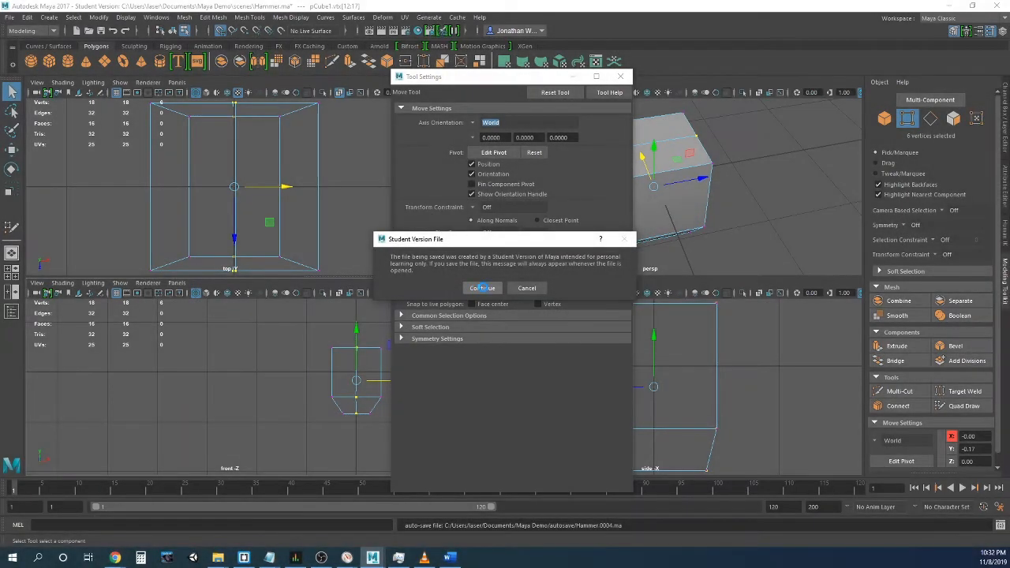
pyautogui.click(482, 289)
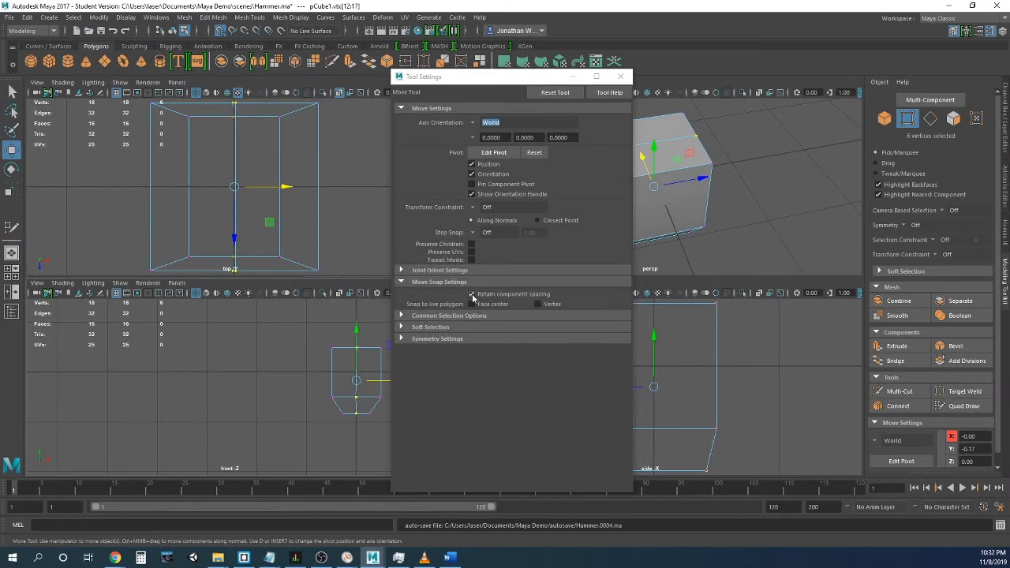
pyautogui.click(472, 294)
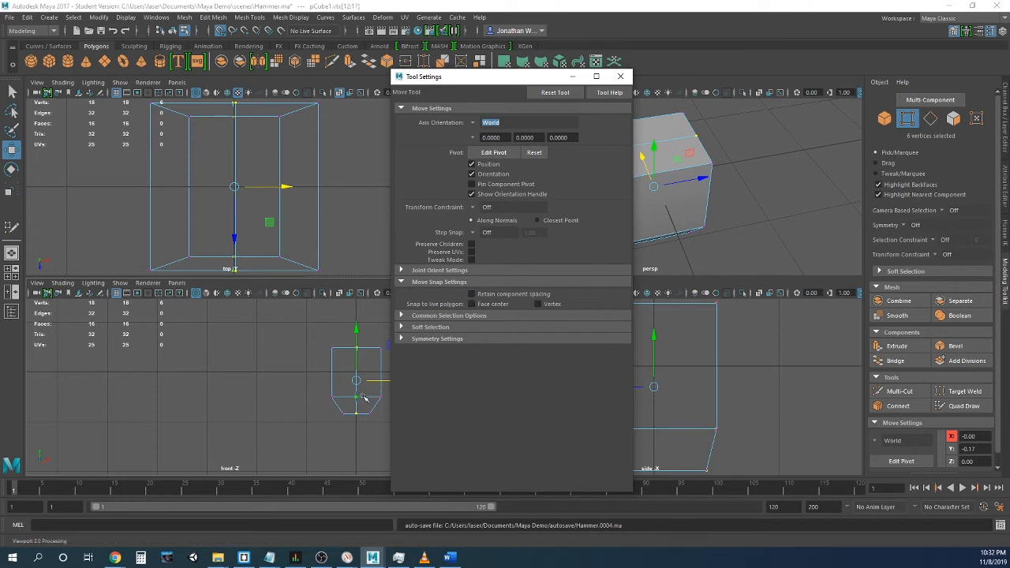
# Try moving the loop's two vertices at Y -0.50 to X -1.00, and all six to X -2.00 with Retain component spacing on.
pyautogui.moveTo(364, 393); pyautogui.dragTo(306, 403)
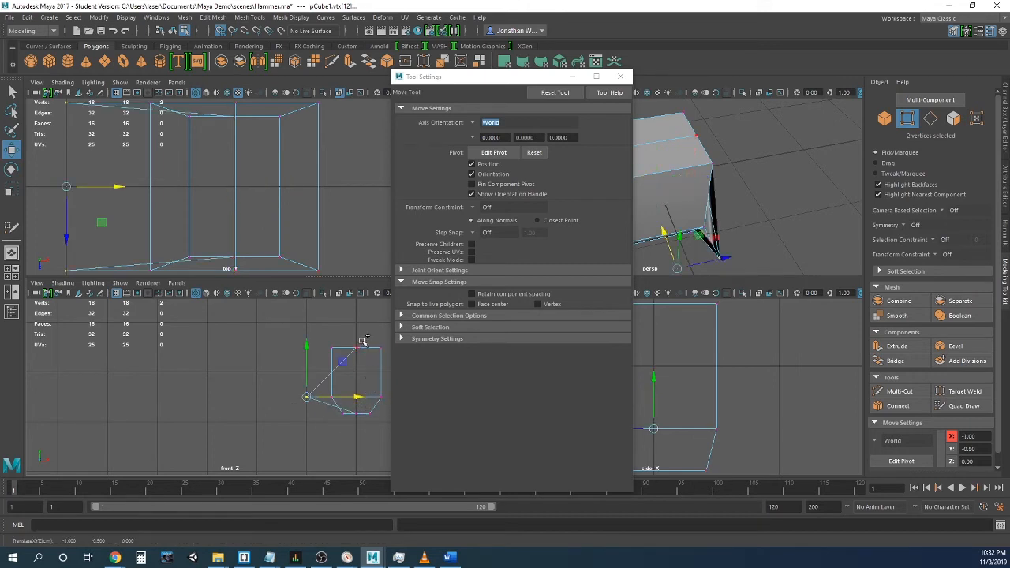
pyautogui.moveTo(345, 327); pyautogui.dragTo(368, 442)
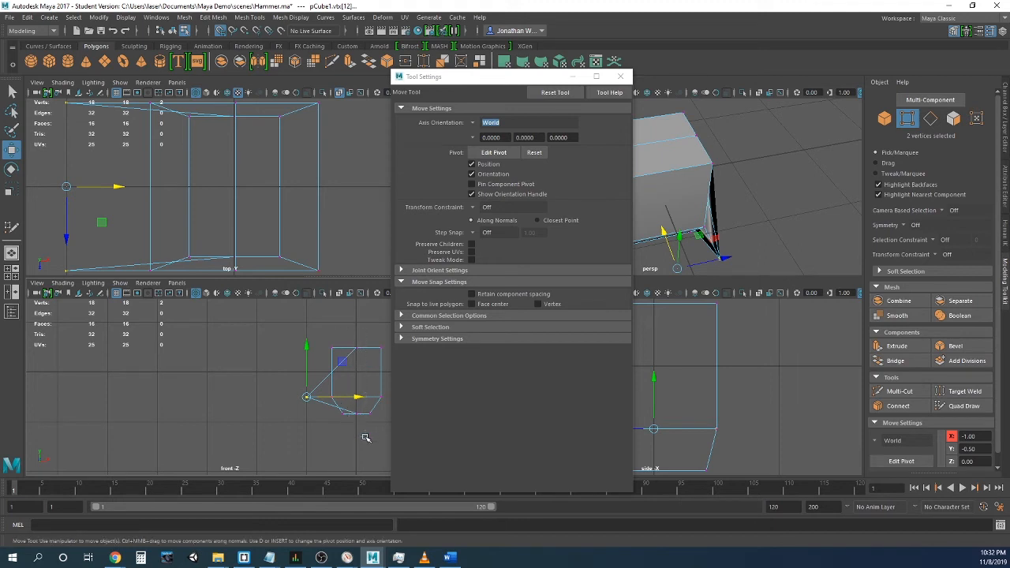
pyautogui.click(472, 295)
pyautogui.moveTo(382, 379); pyautogui.dragTo(234, 382)
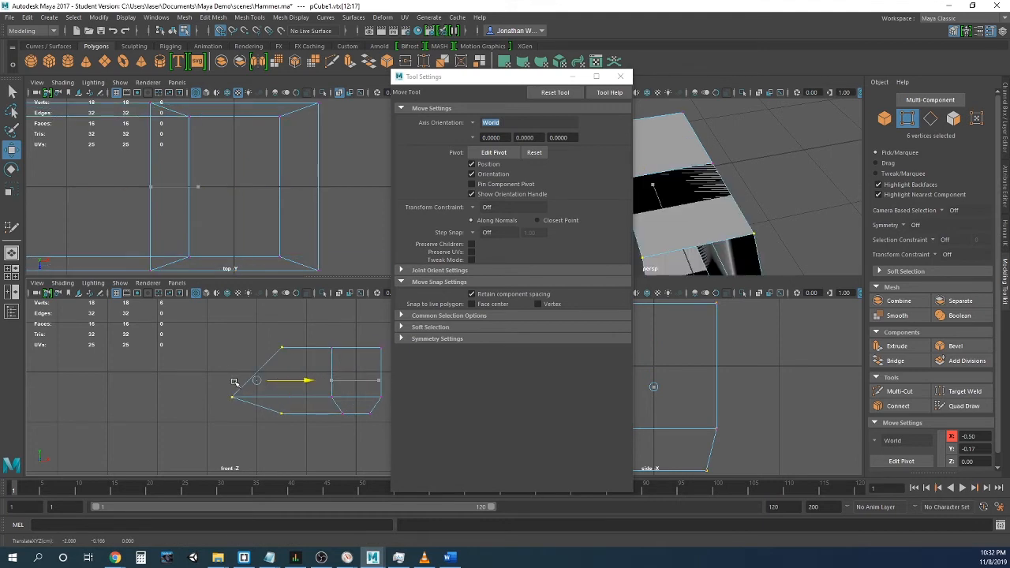
# Turn off Retain component spacing and snap all six loop vertices along X to the centre line at X 0.00.
pyautogui.click(472, 294)
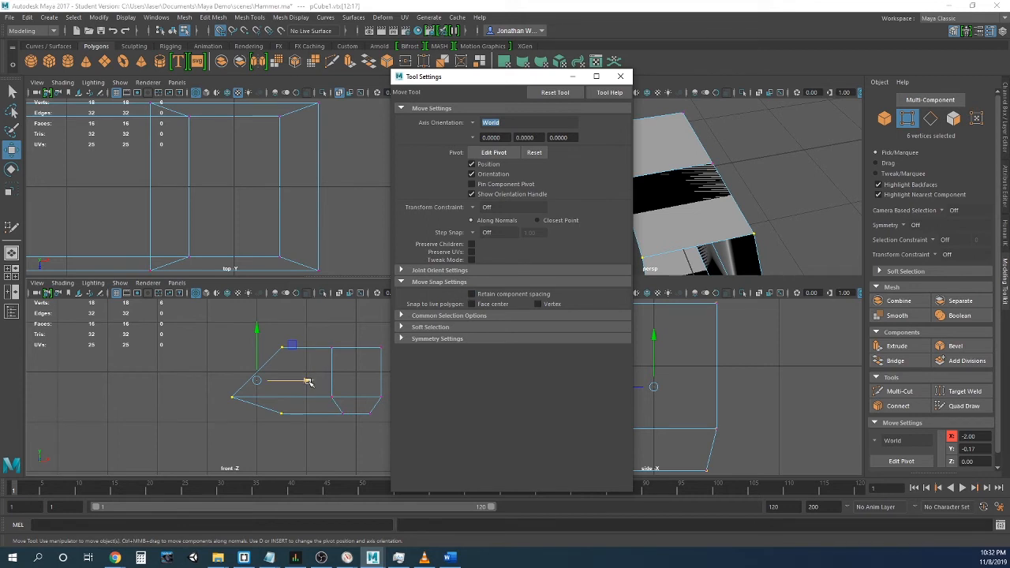
pyautogui.moveTo(308, 382); pyautogui.dragTo(344, 389)
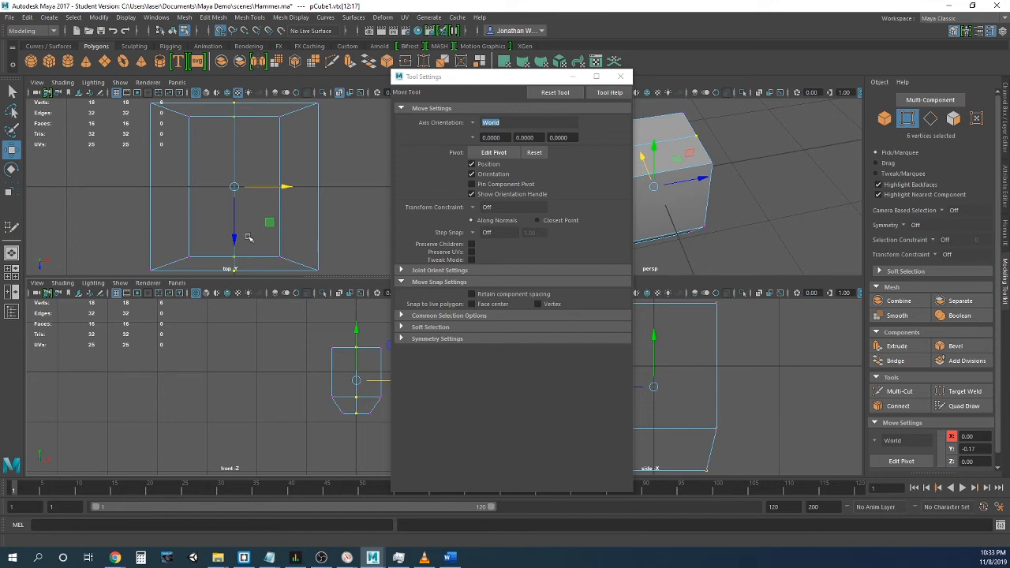
# Try snapping the six loop vertices along Z to Z 0.00, minimise the tool settings window to inspect the block, and undo the move.
pyautogui.moveTo(235, 239); pyautogui.dragTo(236, 261)
pyautogui.middleClick(839, 187)
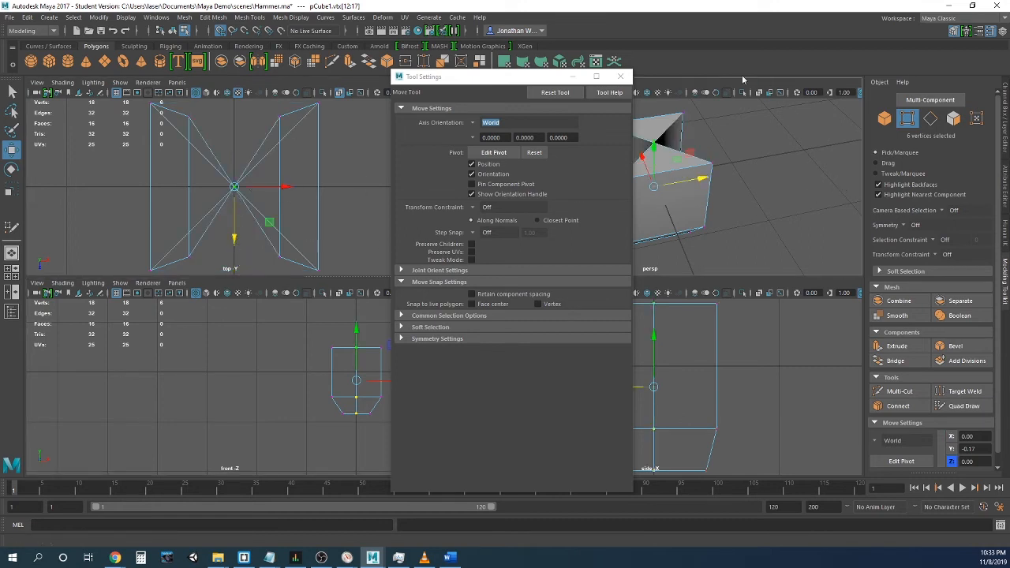
pyautogui.click(574, 76)
pyautogui.moveTo(644, 165)
pyautogui.keyDown('alt'); pyautogui.mouseDown()
pyautogui.moveTo(620, 158)
pyautogui.moveTo(641, 159)
pyautogui.mouseUp(); pyautogui.keyUp('alt')
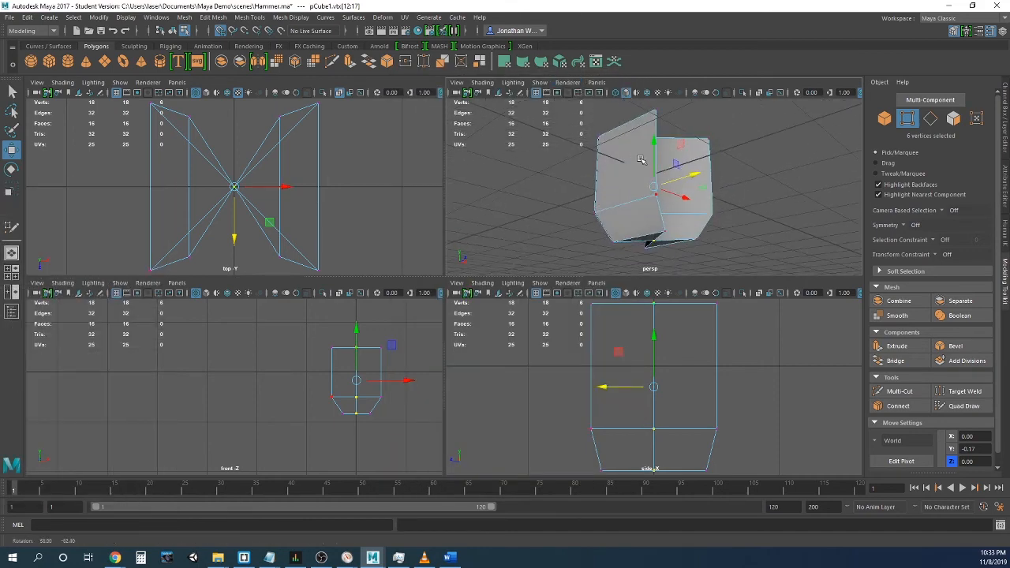
pyautogui.hotkey('ctrl', 'z')
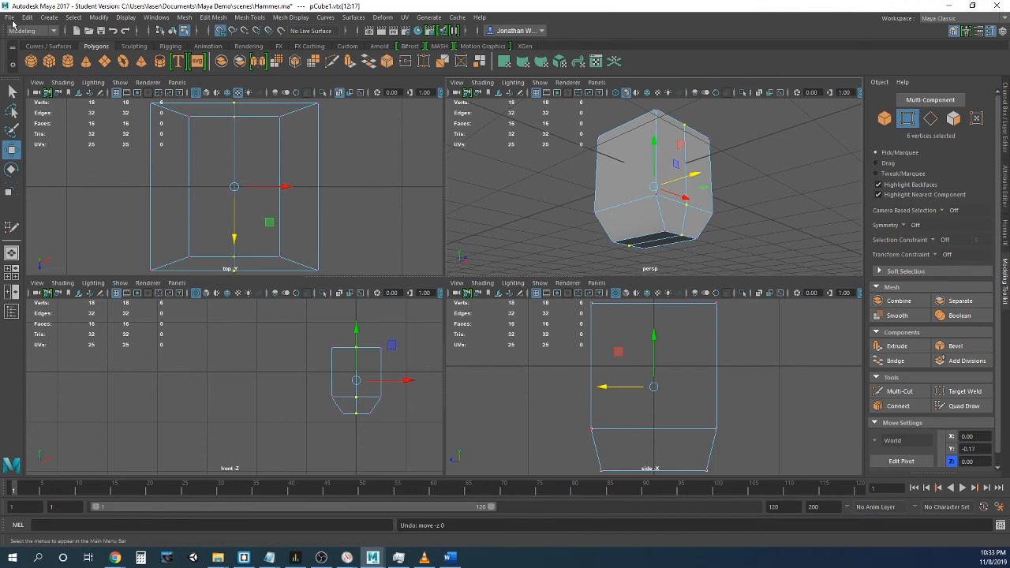
# Save the Hammer.ma scene and accept the student version notice.
pyautogui.click(9, 16)
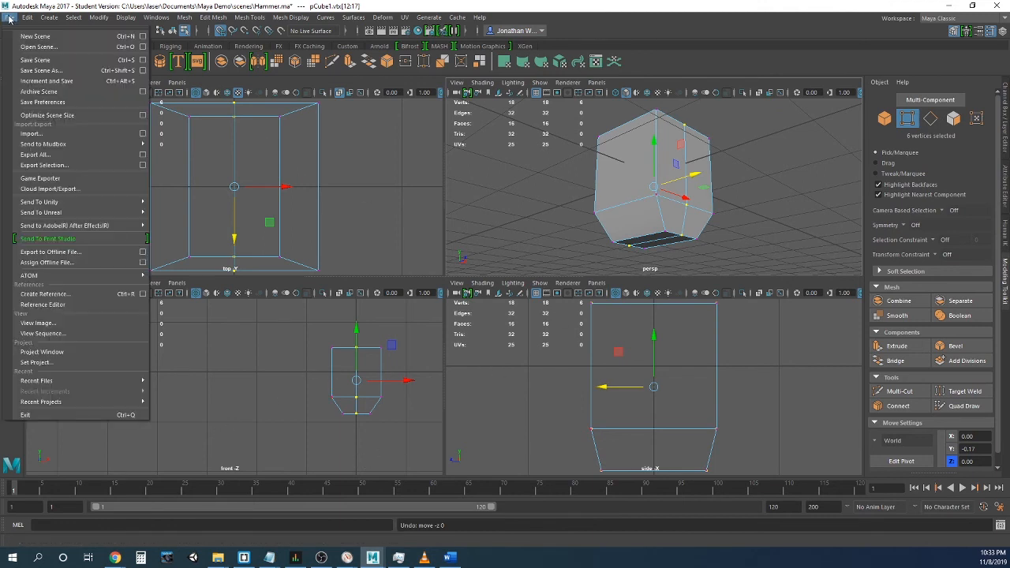
pyautogui.click(31, 60)
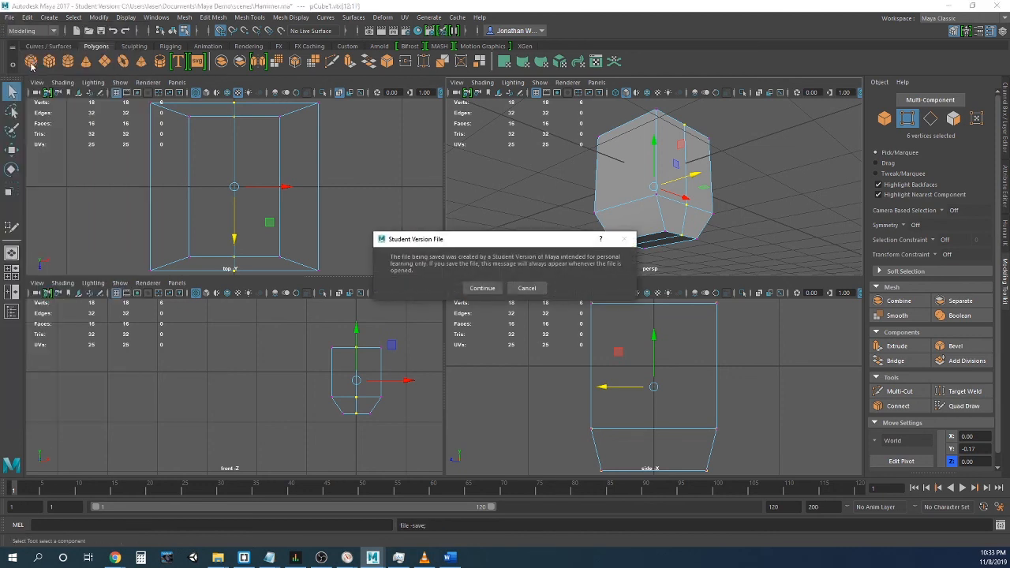
pyautogui.press('Return')
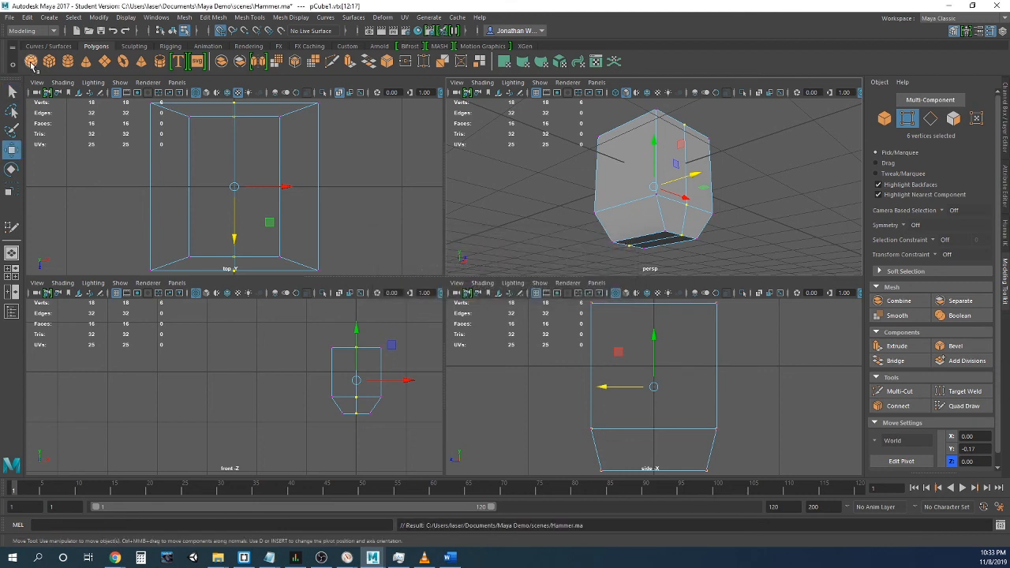